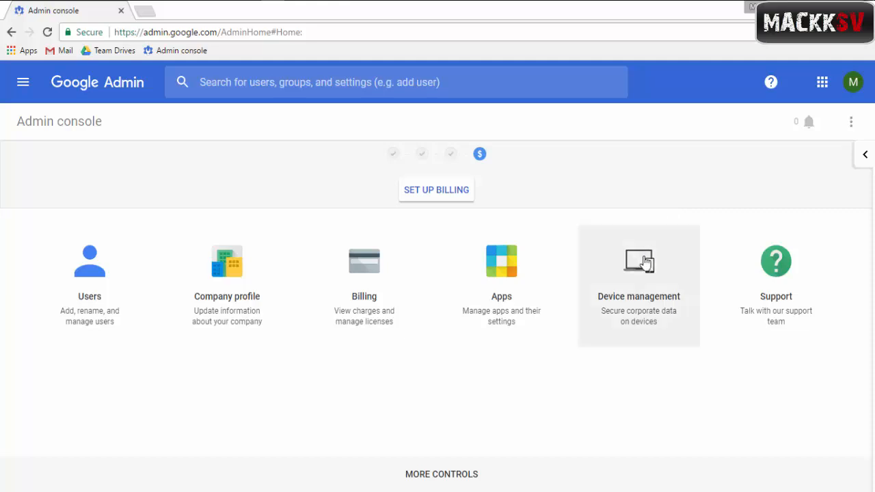
Step: Accept the Android for Work agreement in Chrome management and enable Android applications to be managed through the Admin Console
{"action": "left_click", "coordinate": [653, 248]}
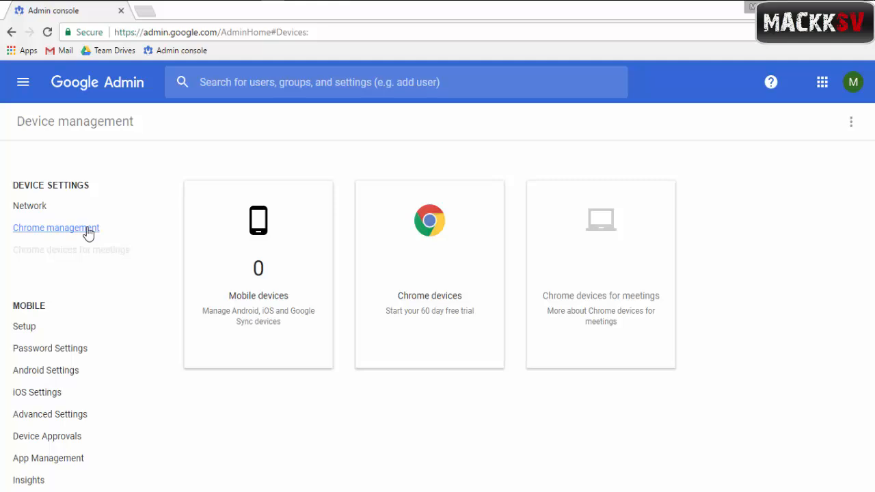
{"action": "left_click", "coordinate": [88, 230]}
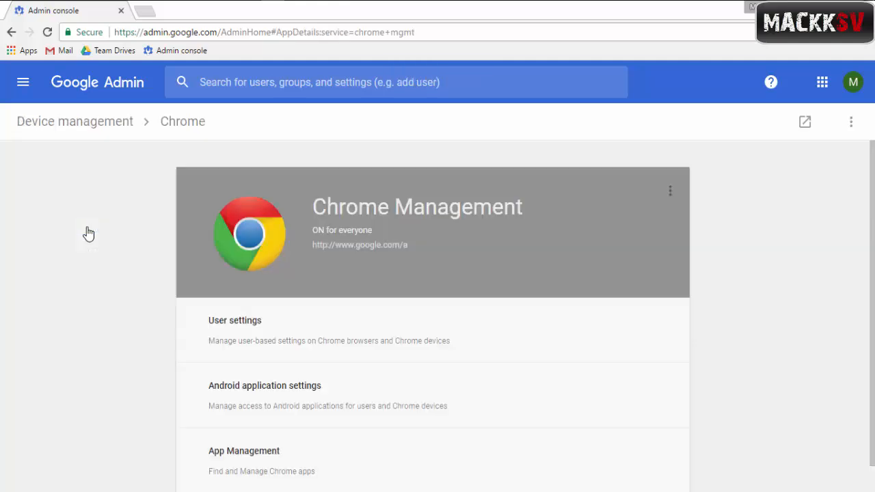
{"action": "left_click", "coordinate": [310, 393]}
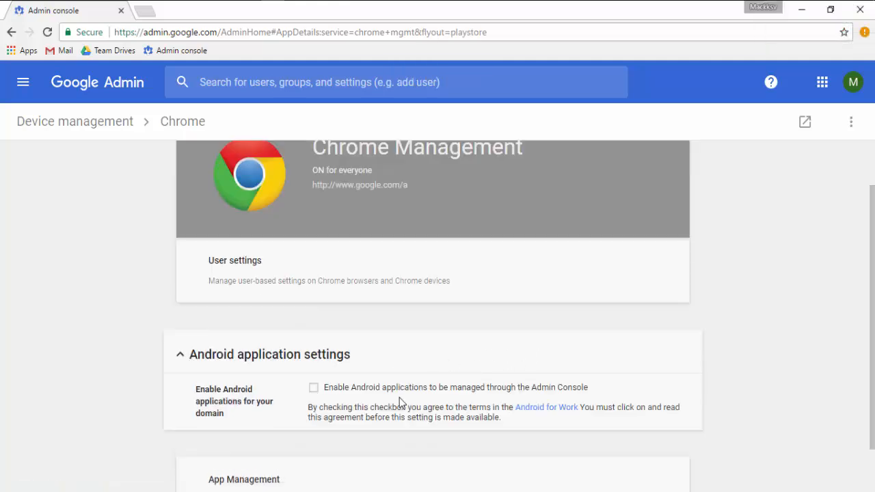
{"action": "left_click", "coordinate": [531, 409]}
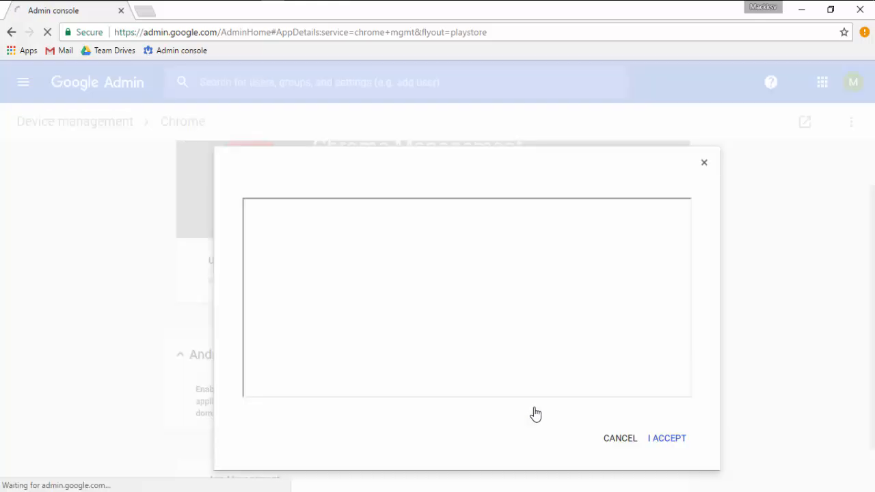
{"action": "left_click", "coordinate": [668, 438]}
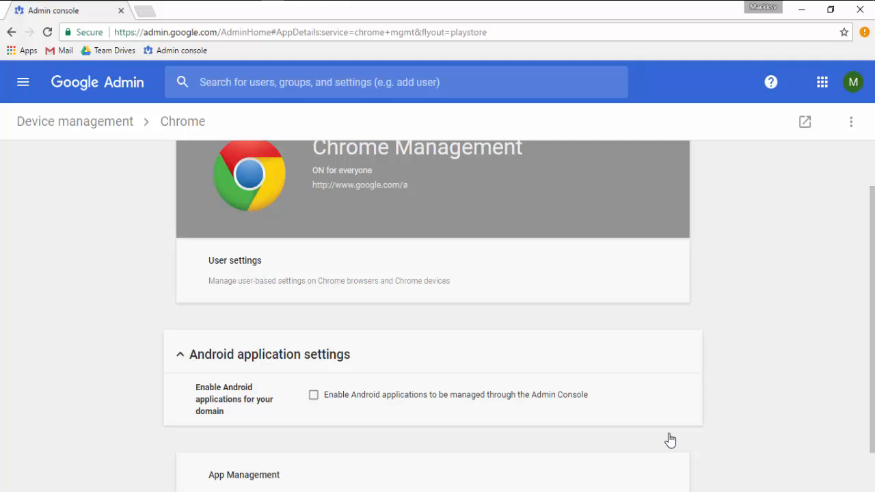
{"action": "left_click", "coordinate": [313, 396]}
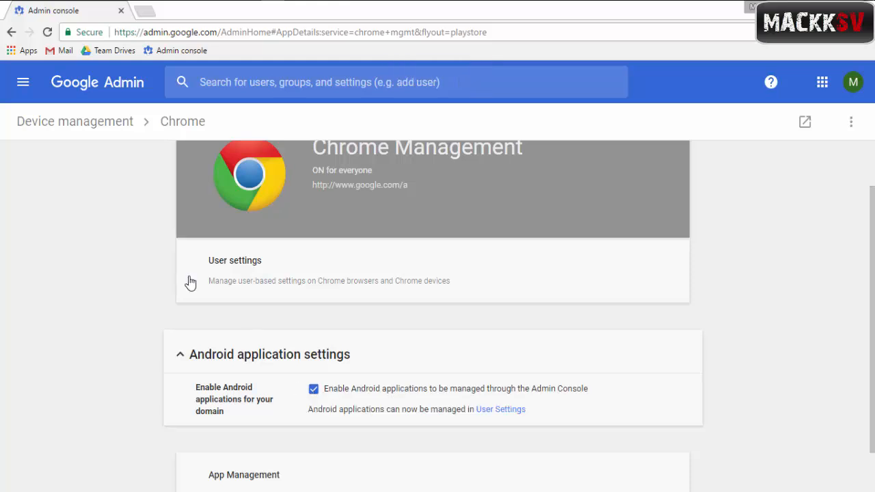
Step: Review the billing subscriptions and the Manage EMM provider for Android settings under Security
{"action": "left_click", "coordinate": [23, 84]}
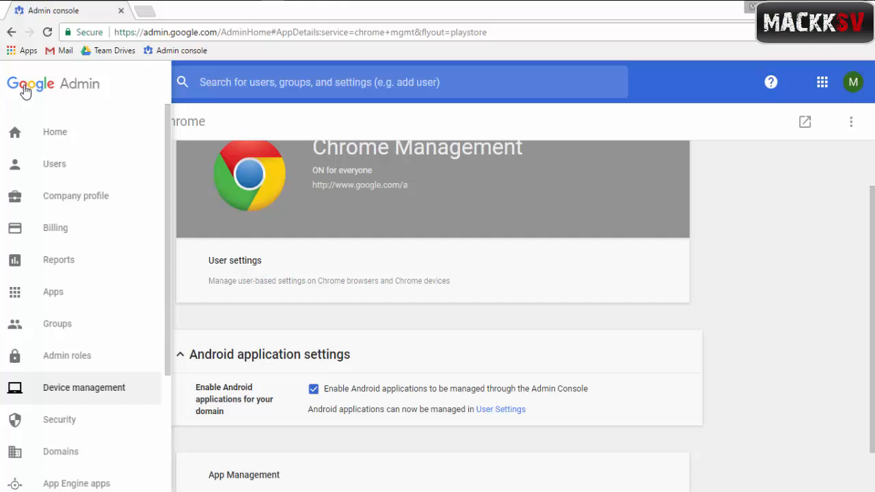
{"action": "left_click", "coordinate": [78, 236]}
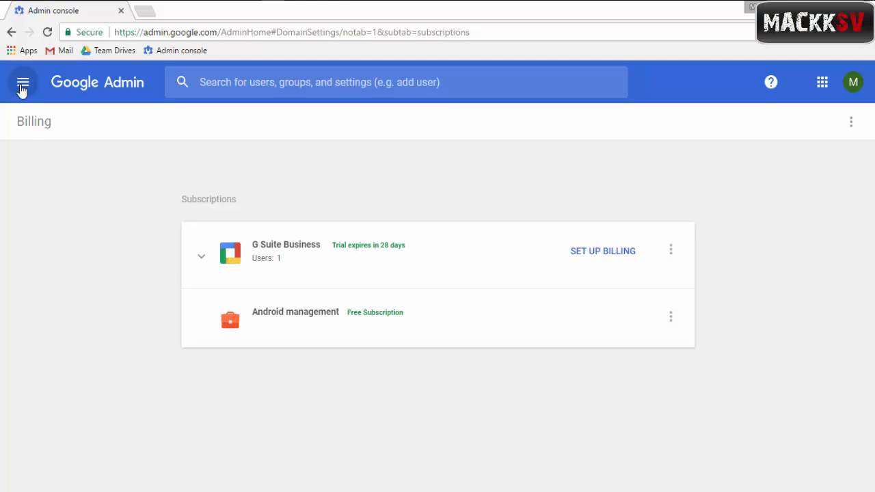
{"action": "left_click", "coordinate": [21, 84]}
{"action": "left_click", "coordinate": [70, 423]}
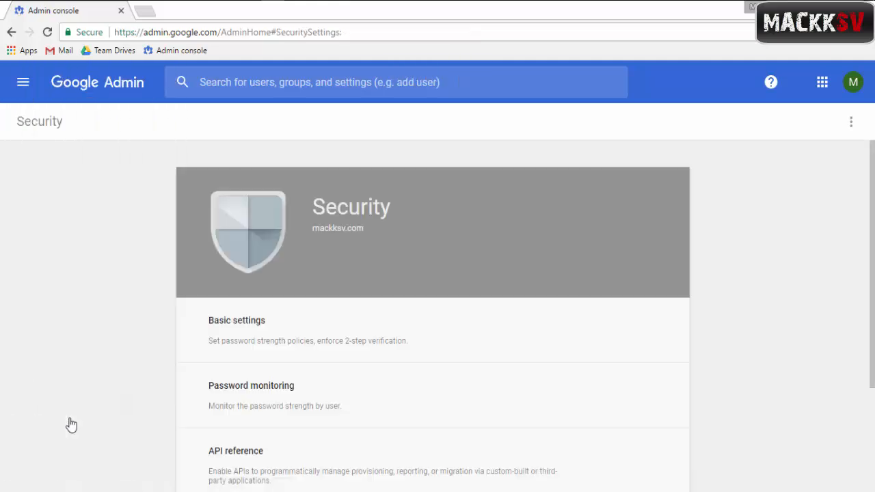
{"action": "scroll", "coordinate": [296, 381], "scroll_direction": "down", "scroll_amount": 2}
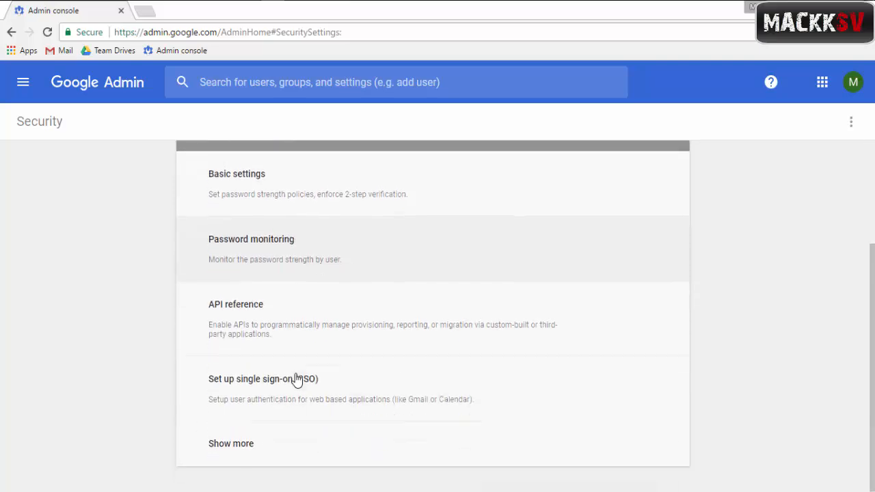
{"action": "left_click", "coordinate": [273, 450]}
{"action": "left_click", "coordinate": [272, 448]}
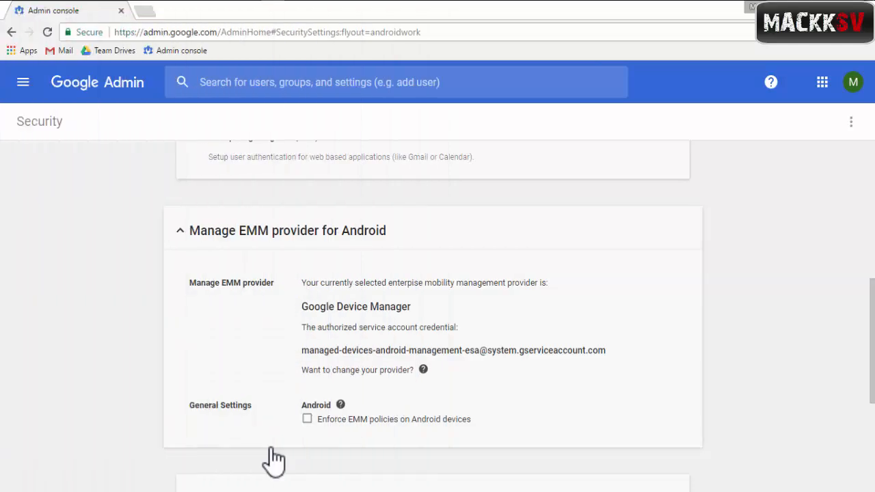
Step: Filter Chrome App Management to the app type Android Apps and the type My Configured Android Apps
{"action": "left_click", "coordinate": [114, 81]}
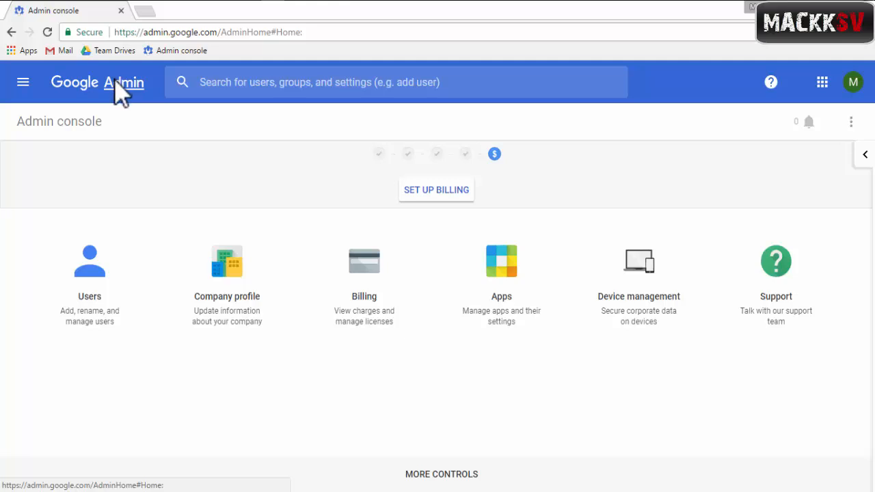
{"action": "left_click", "coordinate": [657, 273]}
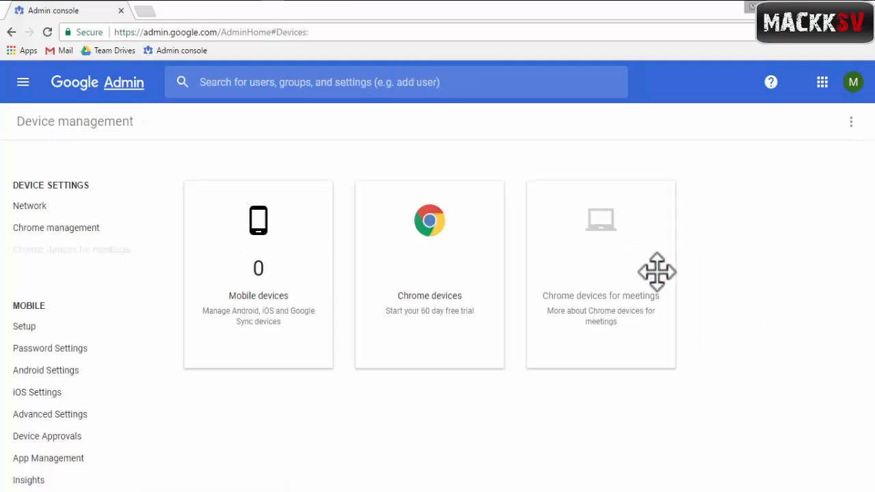
{"action": "left_click", "coordinate": [88, 228]}
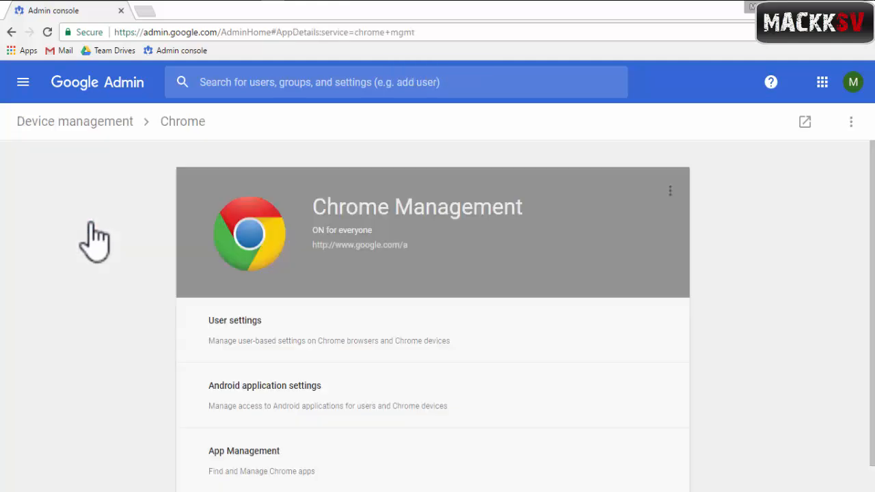
{"action": "left_click", "coordinate": [274, 454]}
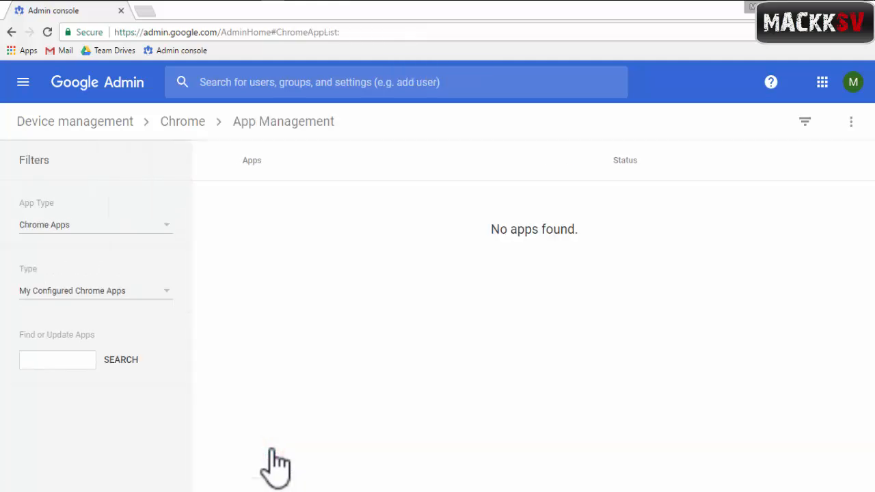
{"action": "left_click", "coordinate": [167, 225]}
{"action": "left_click", "coordinate": [153, 243]}
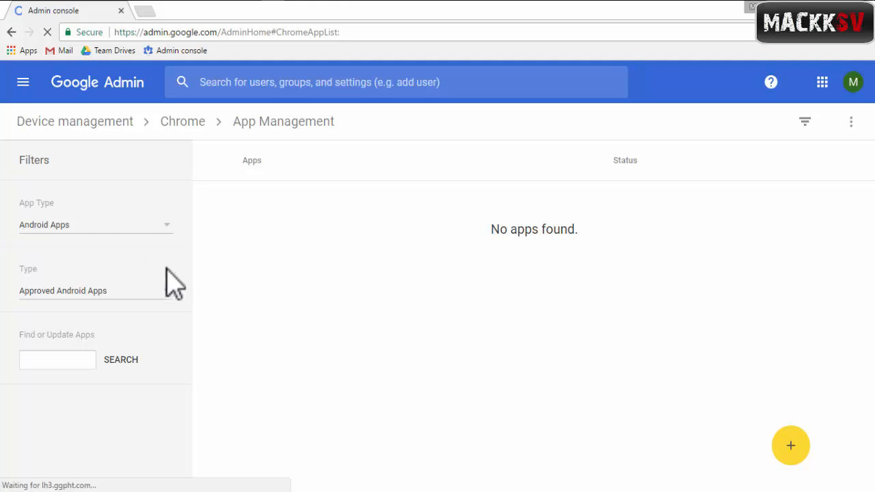
{"action": "left_click", "coordinate": [167, 291]}
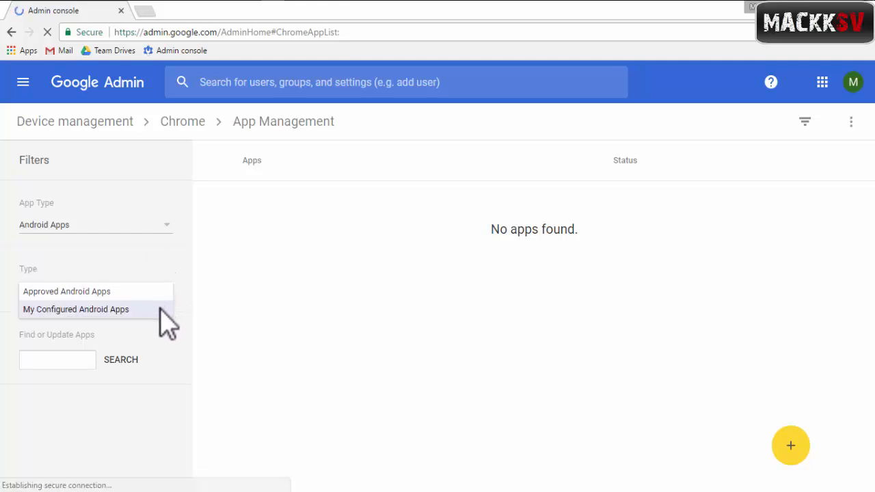
{"action": "left_click", "coordinate": [159, 309]}
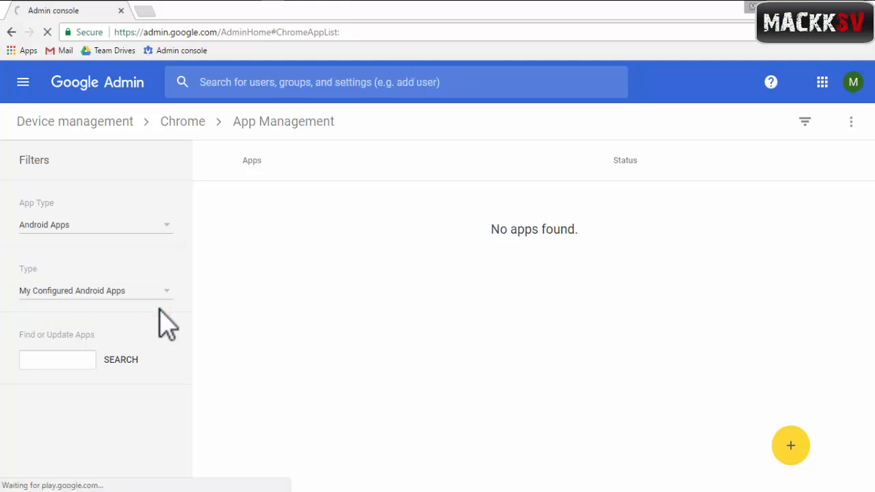
Step: Add Dropbox from Google Play as an approved app, keeping its approval when it requests new permissions
{"action": "left_click", "coordinate": [791, 448]}
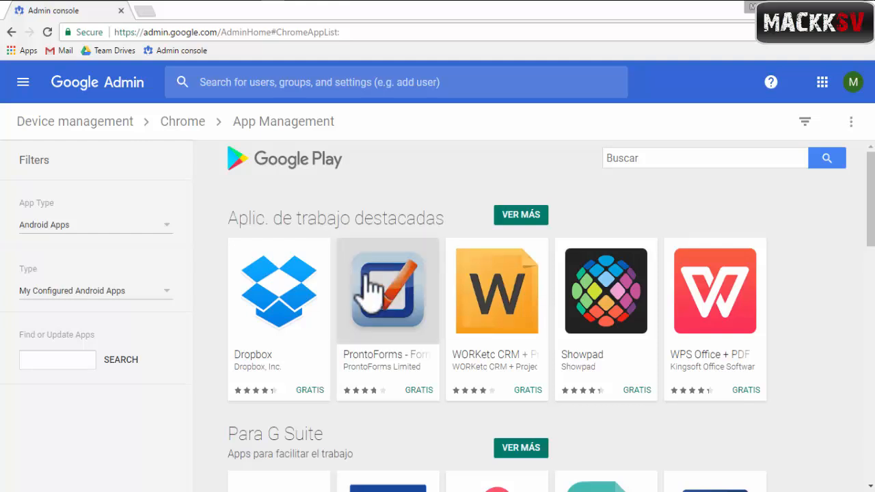
{"action": "left_click", "coordinate": [293, 284]}
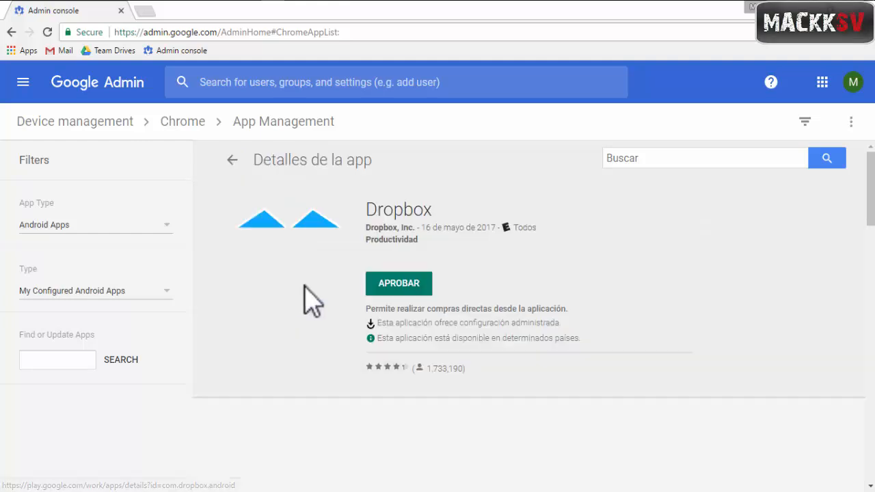
{"action": "left_click", "coordinate": [404, 282]}
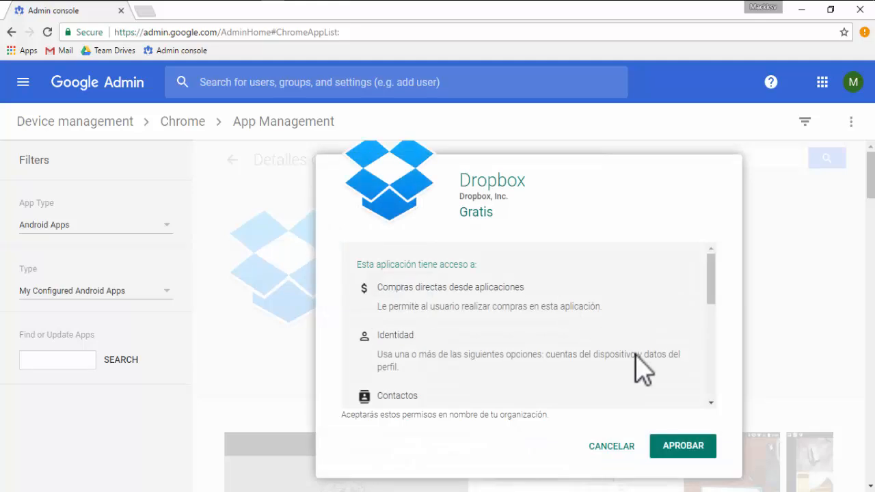
{"action": "left_click", "coordinate": [676, 446]}
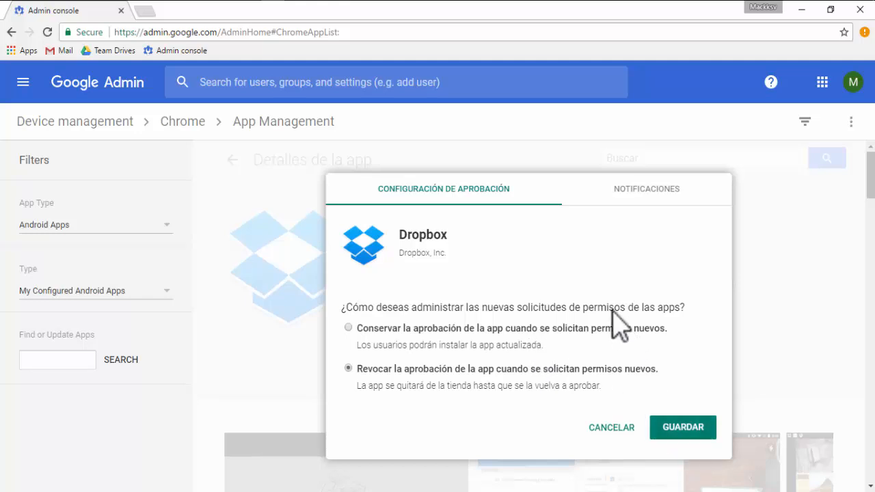
{"action": "left_click", "coordinate": [599, 326]}
{"action": "left_click", "coordinate": [695, 427]}
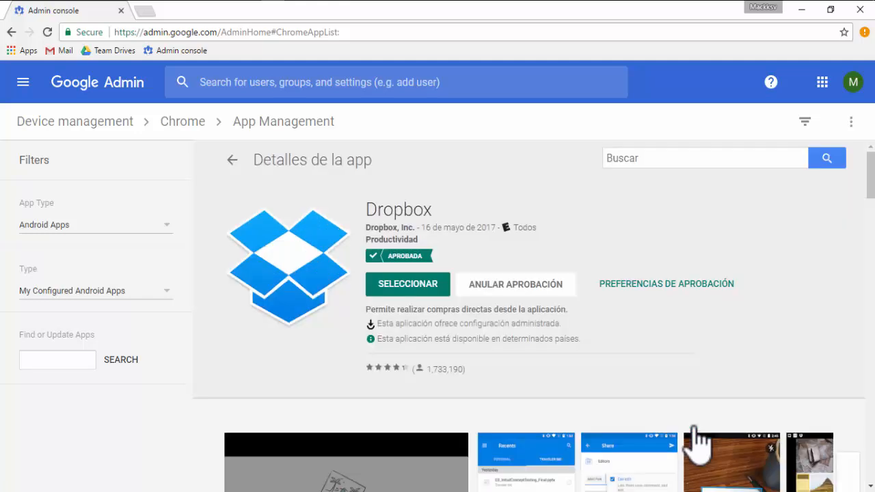
Step: Open play.google.com/work in a new browser tab and accept the Managed Google Play Agreement
{"action": "left_click", "coordinate": [144, 10]}
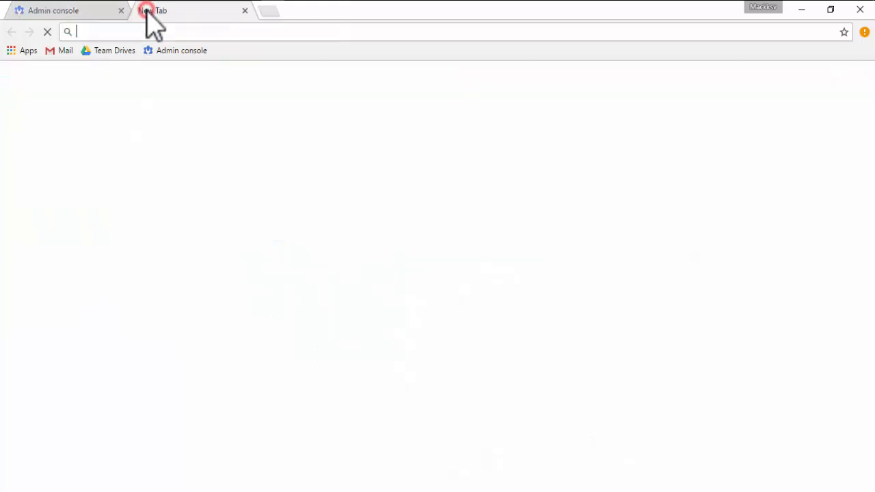
{"action": "type", "text": "play.google.com"}
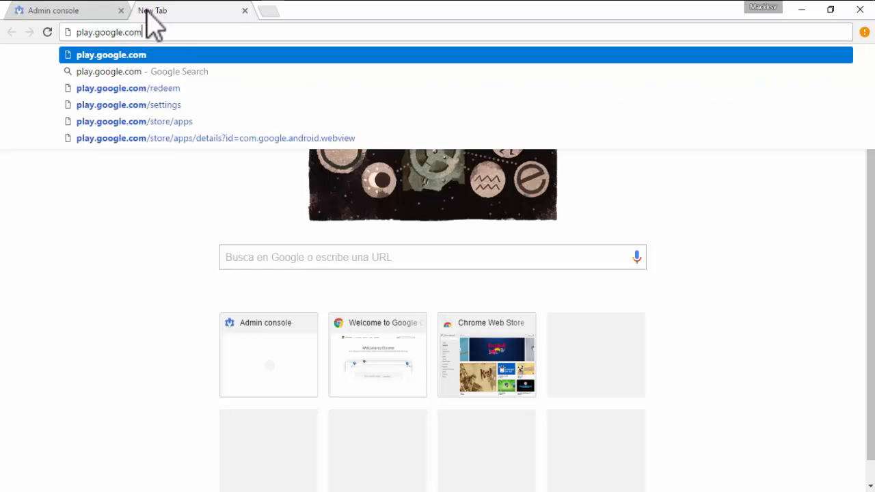
{"action": "type", "text": "/"}
{"action": "key", "text": "Return"}
{"action": "type", "text": "work"}
{"action": "key", "text": "Return"}
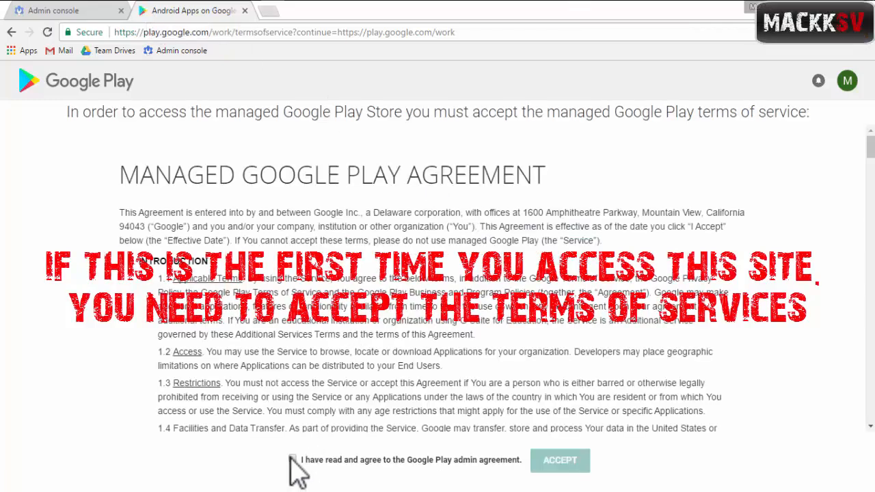
{"action": "left_click", "coordinate": [293, 459]}
{"action": "left_click", "coordinate": [562, 461]}
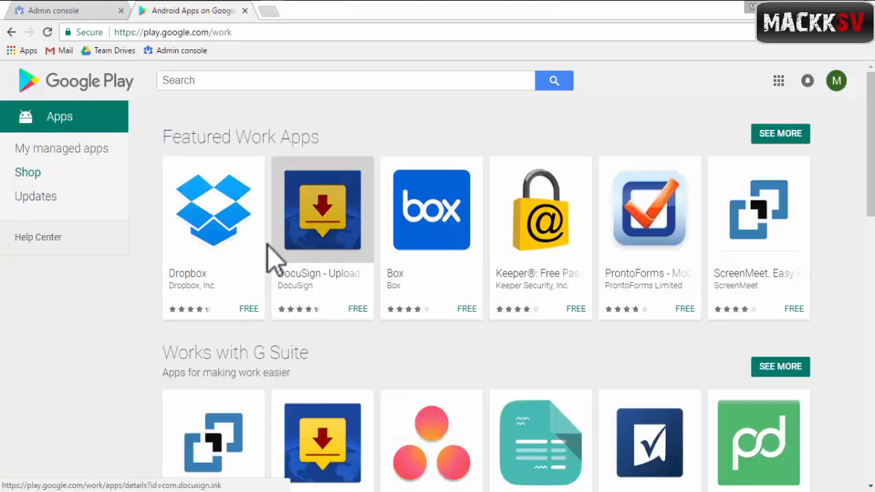
Step: Approve DocuSign - Upload & Sign Docs in managed Google Play, with approval revoked when the app requests new permissions
{"action": "left_click", "coordinate": [336, 209]}
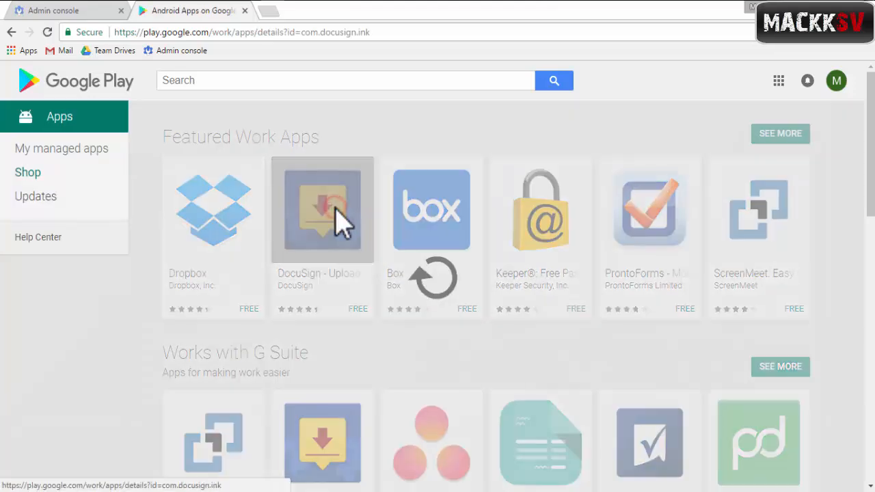
{"action": "left_click", "coordinate": [336, 207]}
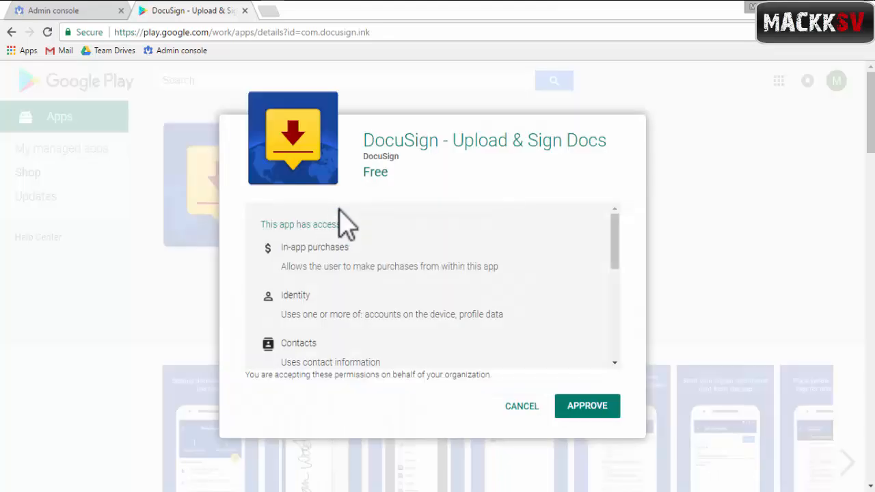
{"action": "left_click", "coordinate": [584, 405]}
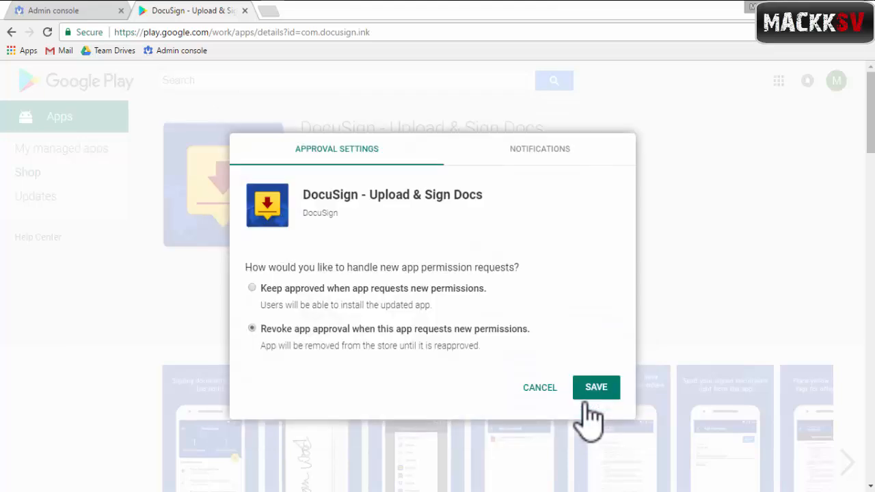
{"action": "left_click", "coordinate": [592, 387]}
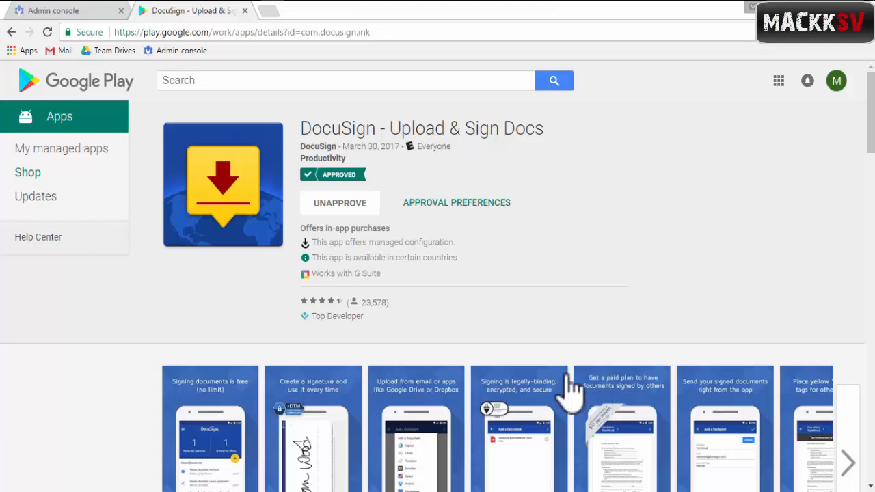
Step: Return to the Google Admin console and open App Management under Chrome management in Device management
{"action": "left_click", "coordinate": [72, 11]}
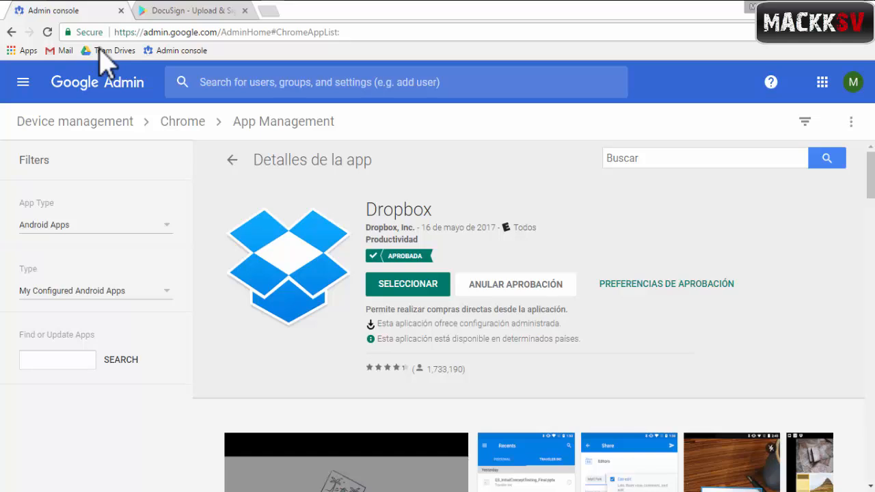
{"action": "left_click", "coordinate": [130, 96]}
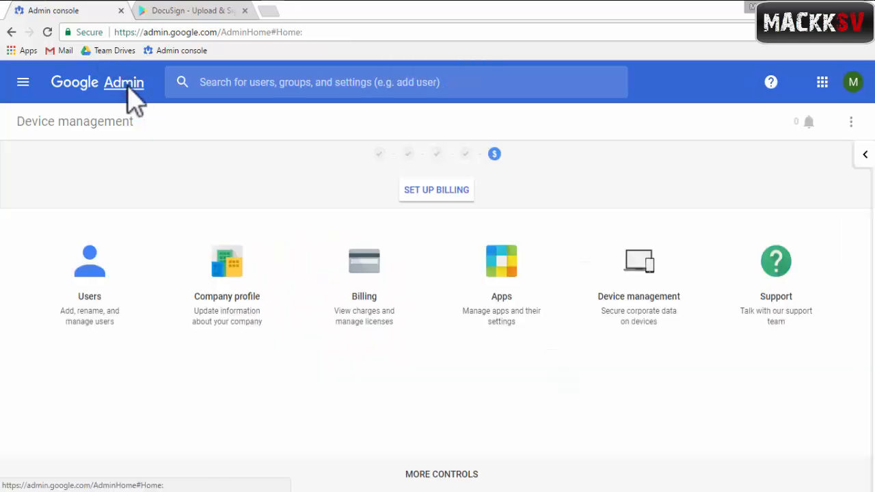
{"action": "left_click", "coordinate": [653, 304]}
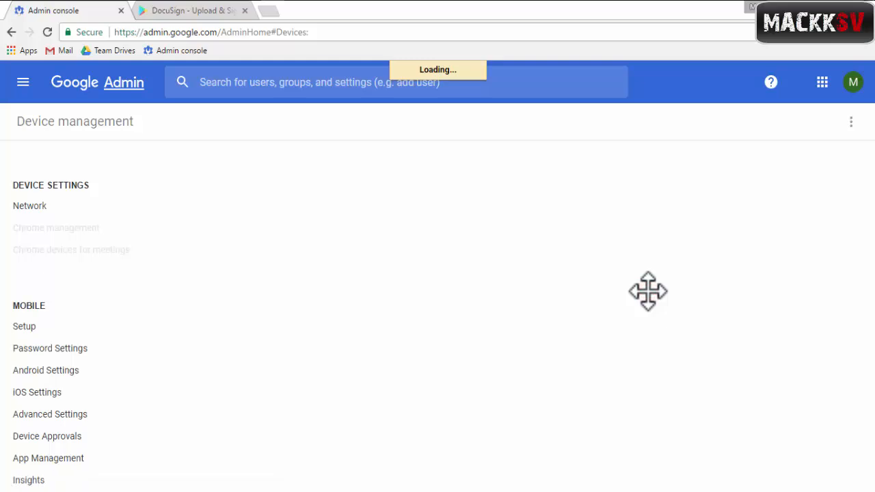
{"action": "left_click", "coordinate": [80, 228]}
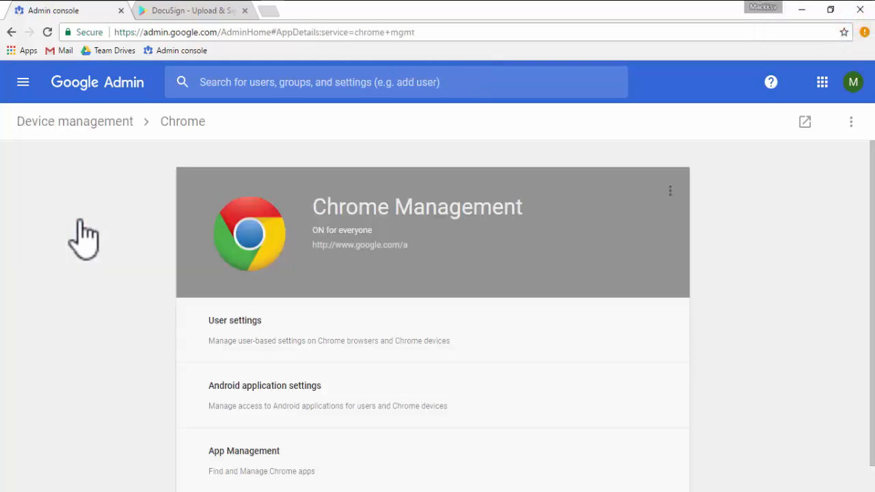
{"action": "left_click", "coordinate": [262, 462]}
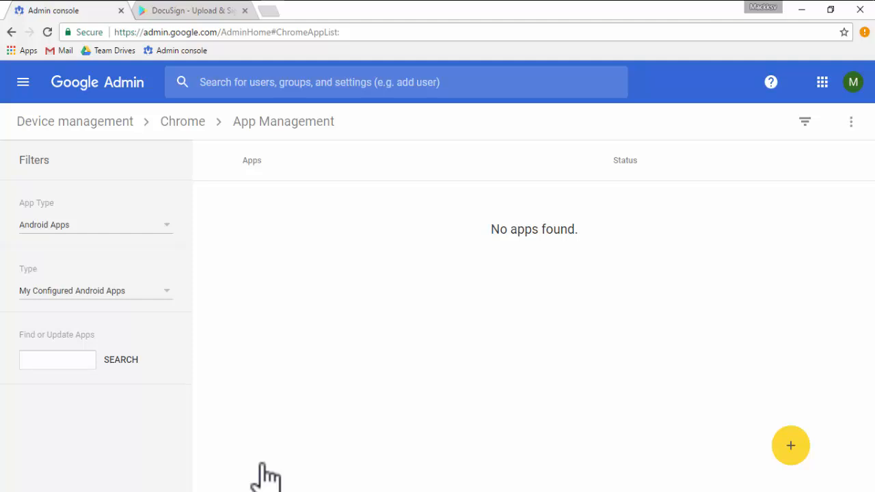
Step: Filter the app list to the app type Android Apps and the type Approved Android Apps
{"action": "left_click", "coordinate": [164, 228]}
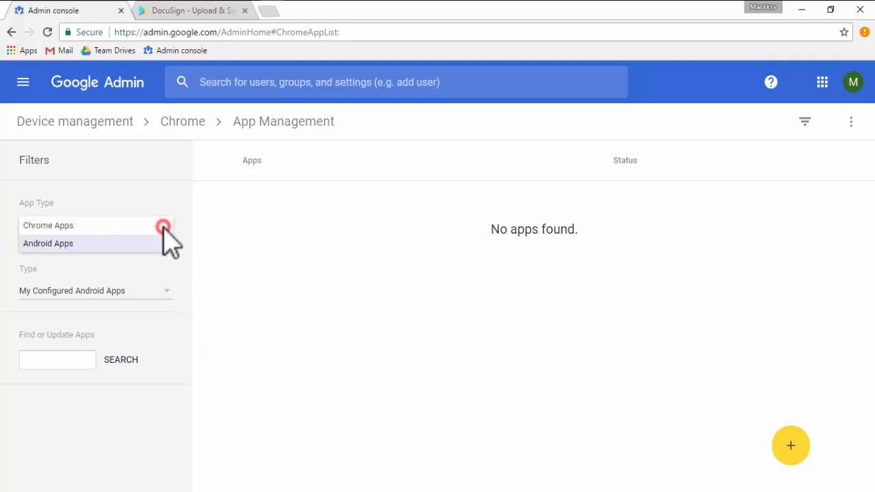
{"action": "left_click", "coordinate": [157, 241]}
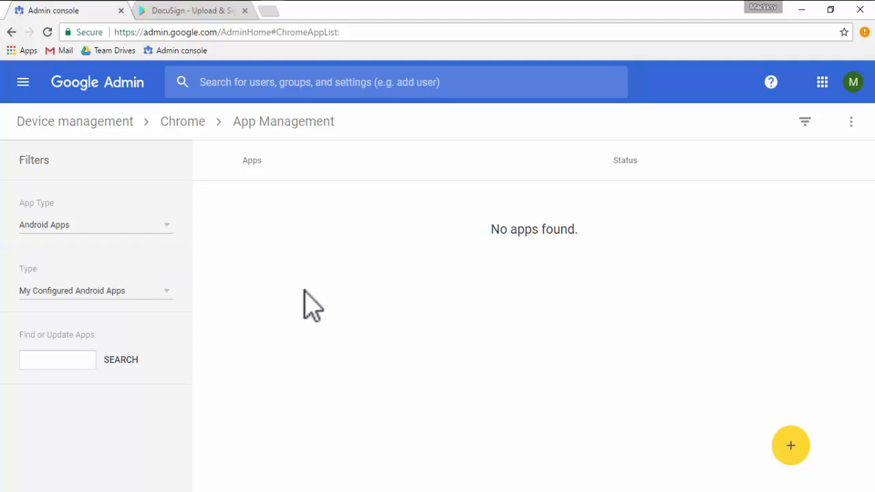
{"action": "left_click", "coordinate": [142, 289]}
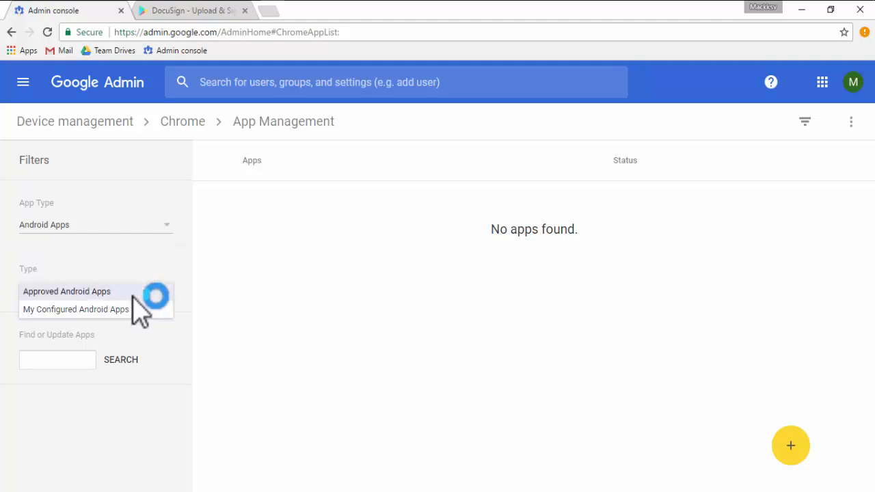
{"action": "left_click", "coordinate": [133, 292]}
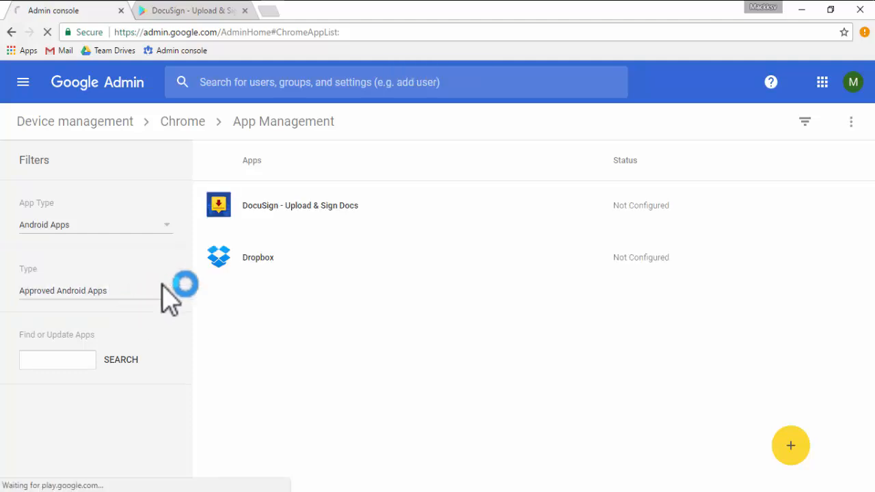
Step: In Dropbox's user settings for mackksv.com, turn on Force installation and Pin to taskbar, and save
{"action": "left_click", "coordinate": [256, 262]}
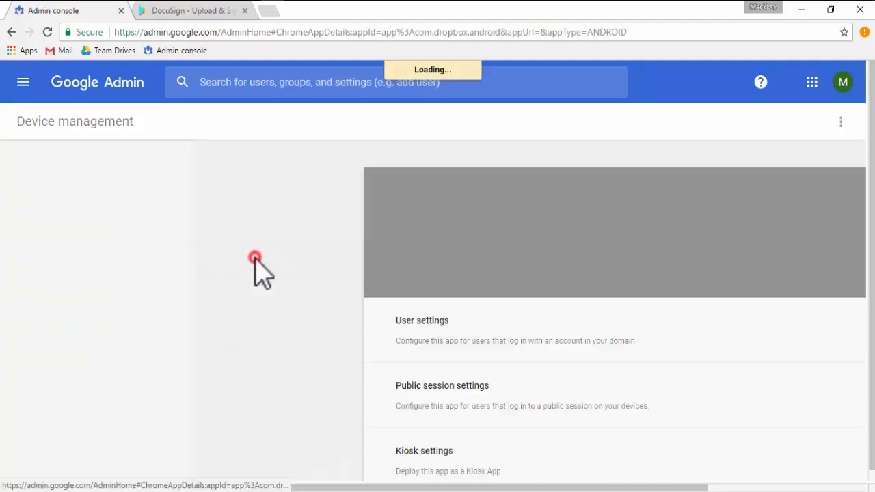
{"action": "left_click", "coordinate": [244, 319]}
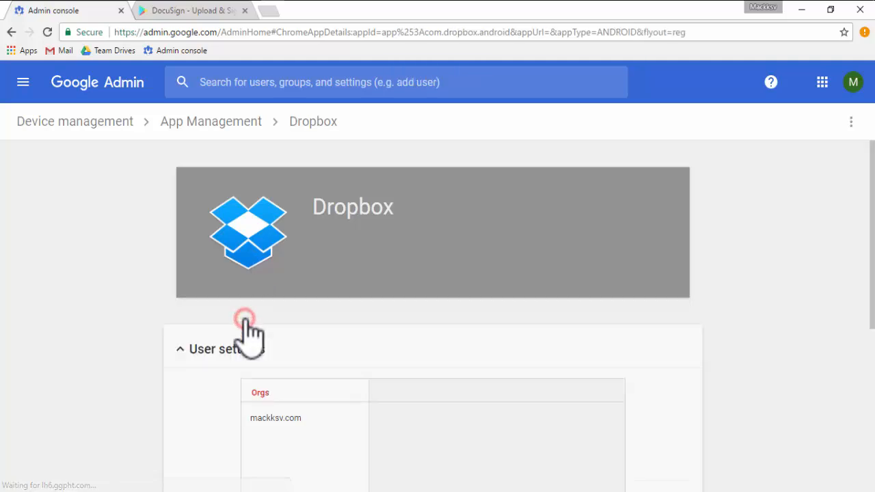
{"action": "left_click", "coordinate": [277, 246]}
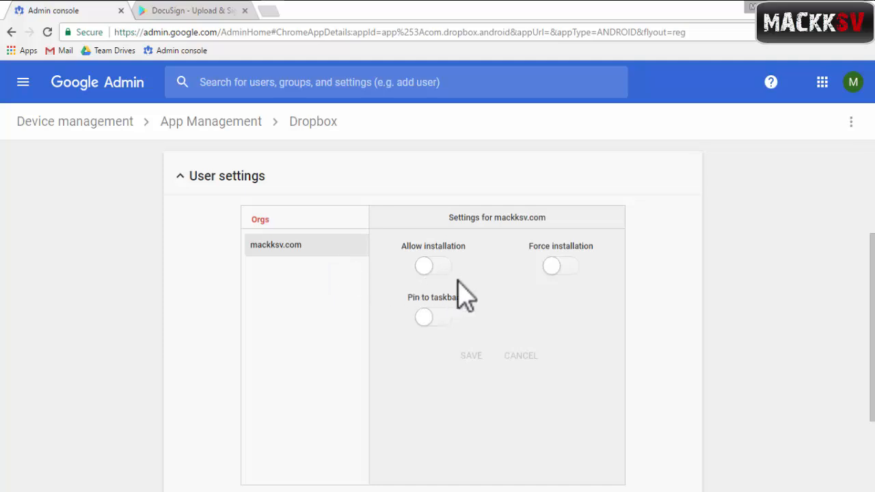
{"action": "left_click", "coordinate": [561, 267]}
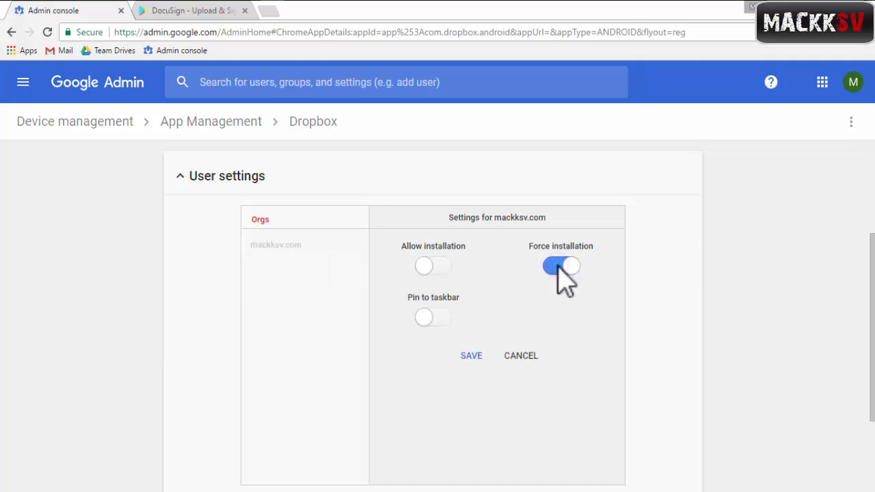
{"action": "left_click", "coordinate": [424, 318]}
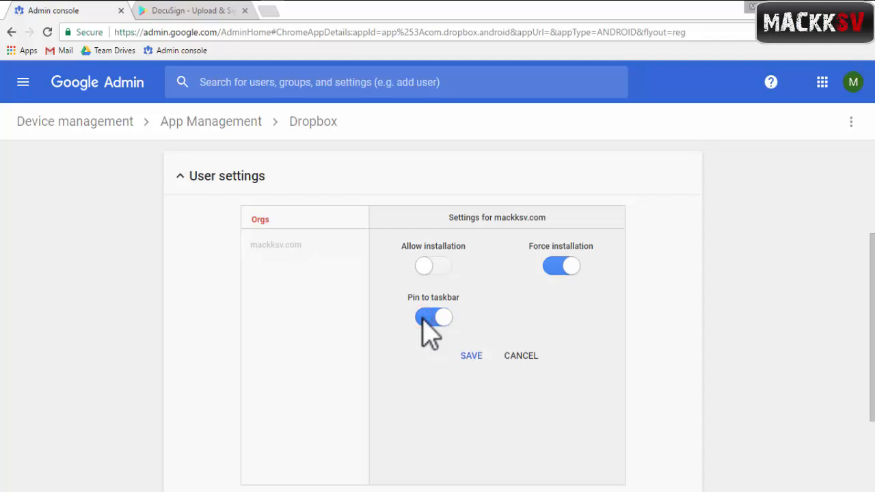
{"action": "left_click", "coordinate": [470, 356]}
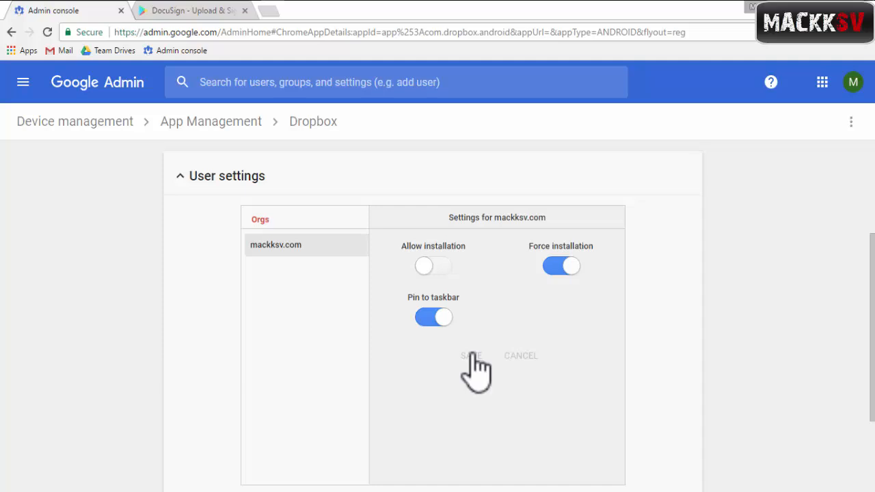
Step: Go back through the Admin console home to the App Management list under Chrome management
{"action": "left_click", "coordinate": [118, 82]}
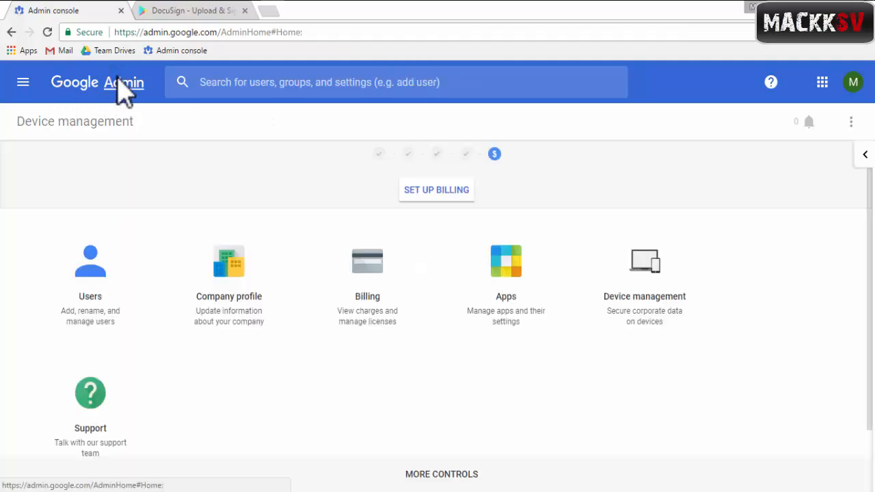
{"action": "left_click", "coordinate": [662, 284]}
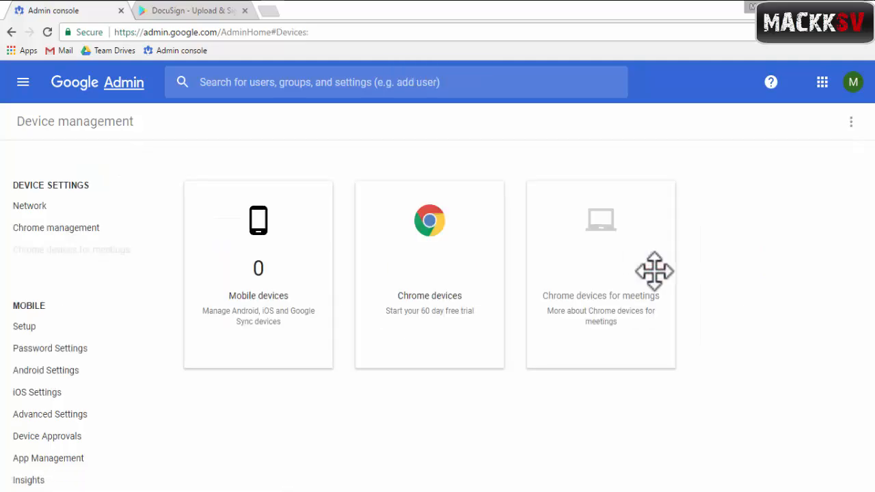
{"action": "left_click", "coordinate": [61, 229]}
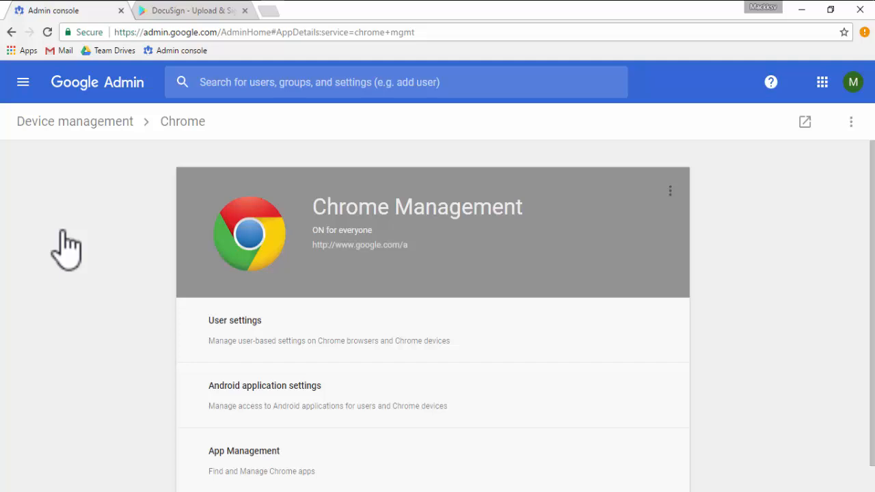
{"action": "left_click", "coordinate": [283, 465]}
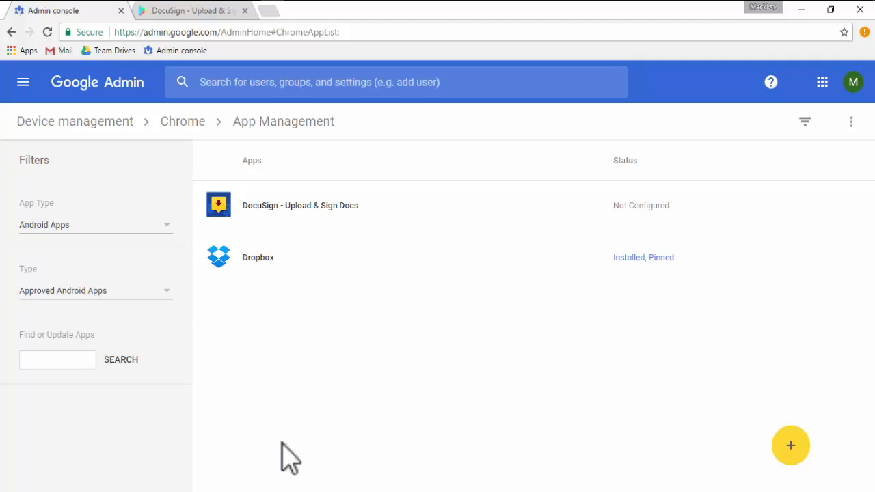
Step: In the user settings of DocuSign - Upload & Sign Docs for mackksv.com, turn on Allow installation and save
{"action": "left_click", "coordinate": [282, 208]}
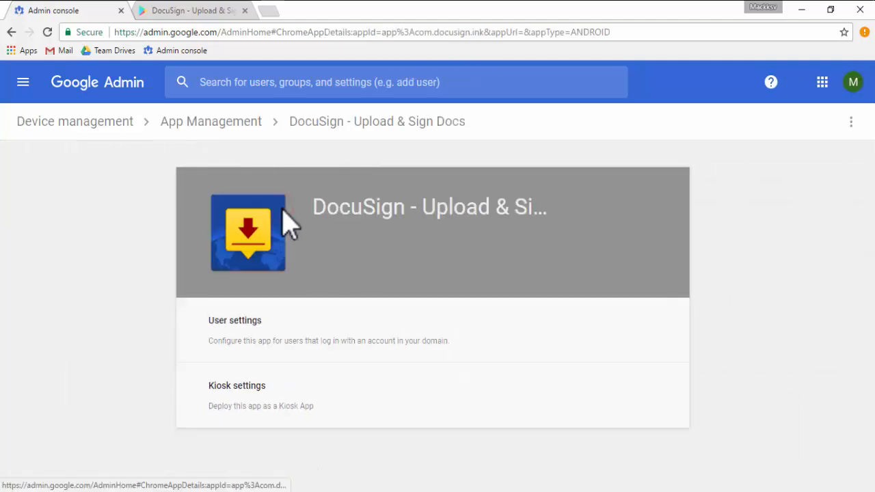
{"action": "left_click", "coordinate": [260, 327]}
{"action": "scroll", "coordinate": [271, 345], "scroll_direction": "down", "scroll_amount": 2}
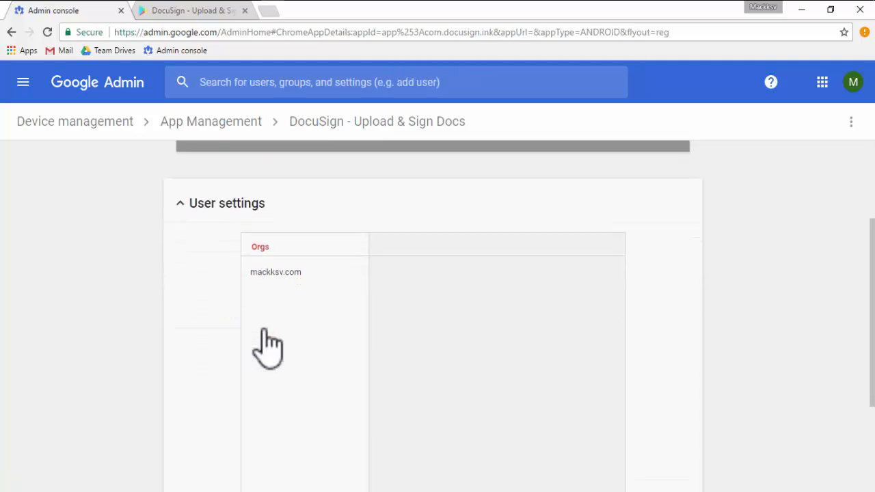
{"action": "left_click", "coordinate": [273, 272]}
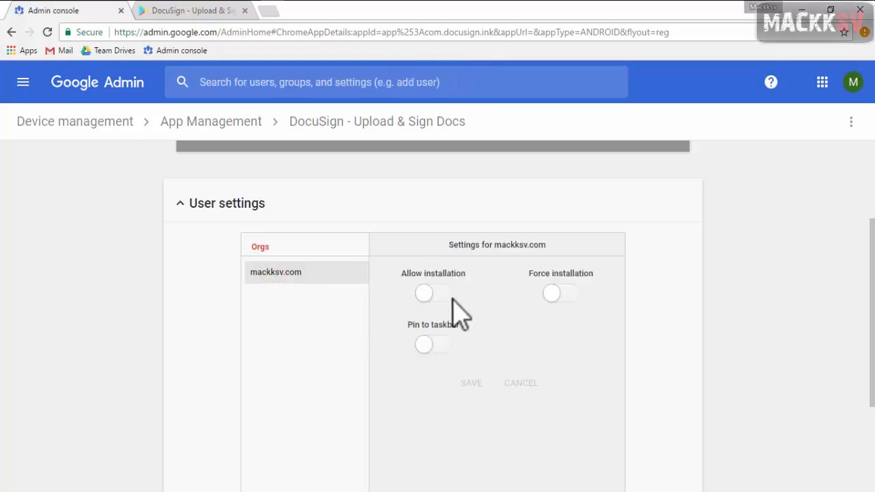
{"action": "left_click", "coordinate": [427, 293]}
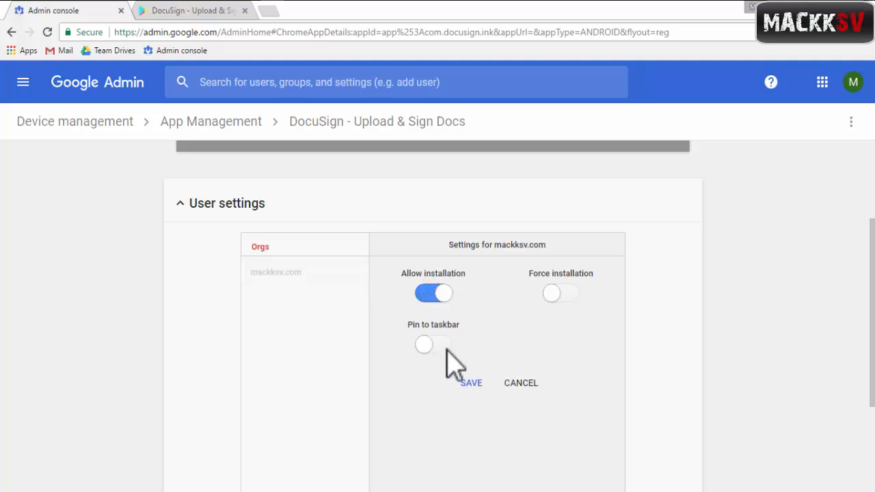
{"action": "left_click", "coordinate": [471, 384]}
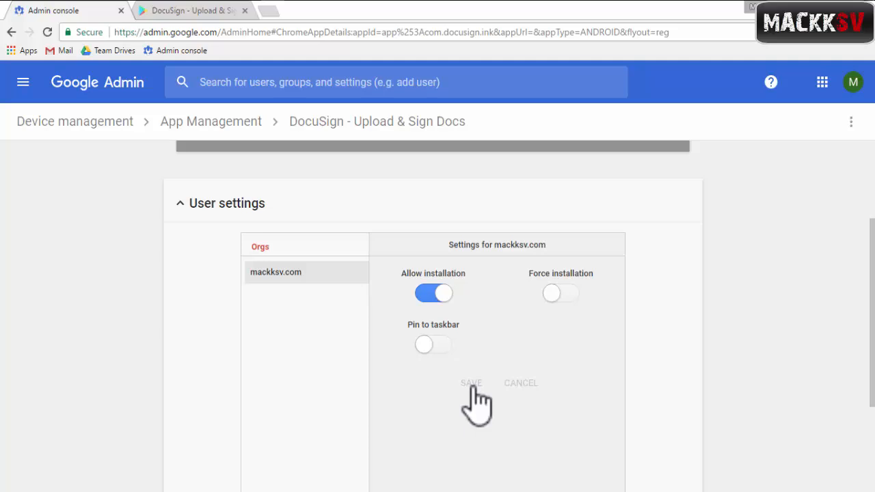
Step: Open the Chrome management user settings from Device management
{"action": "left_click", "coordinate": [124, 82]}
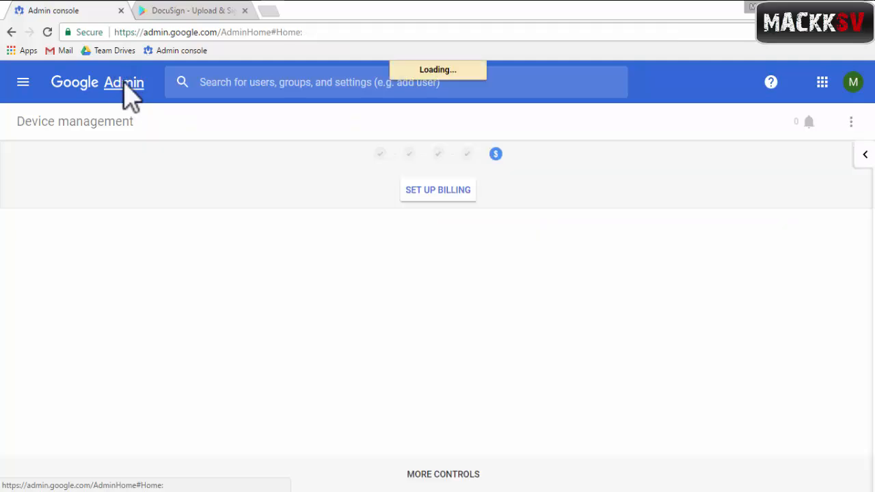
{"action": "left_click", "coordinate": [604, 286]}
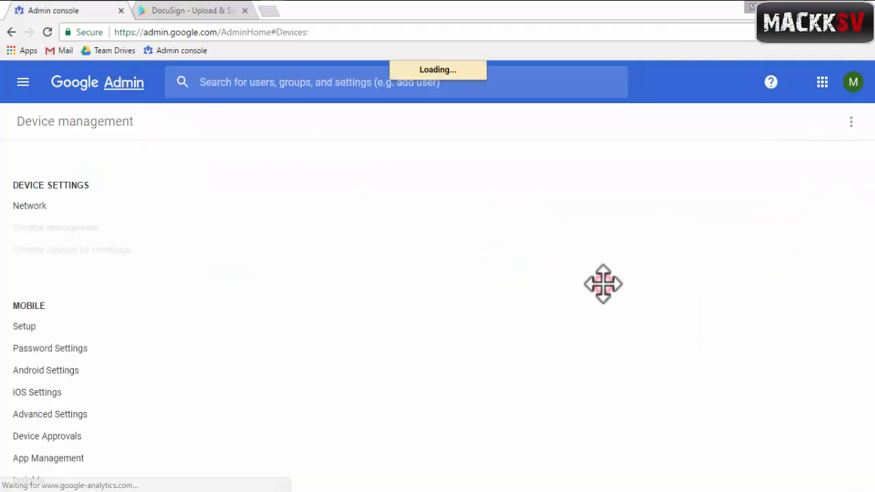
{"action": "left_click", "coordinate": [63, 229]}
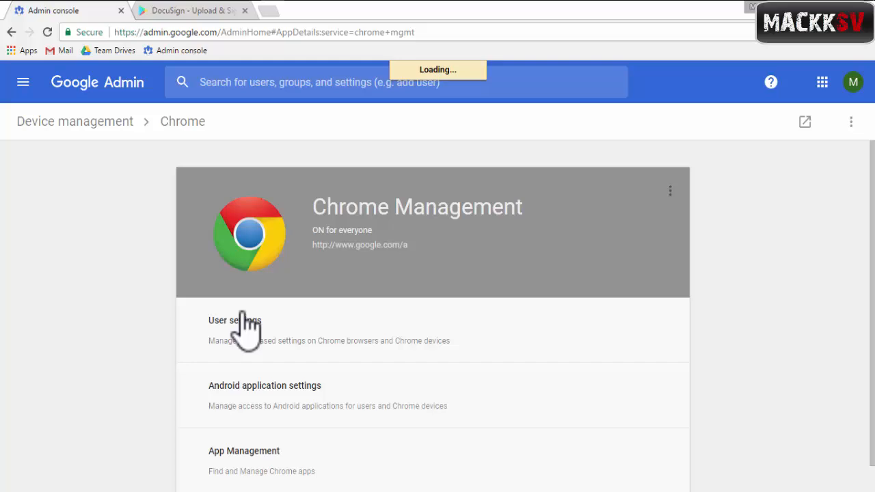
{"action": "left_click", "coordinate": [254, 327]}
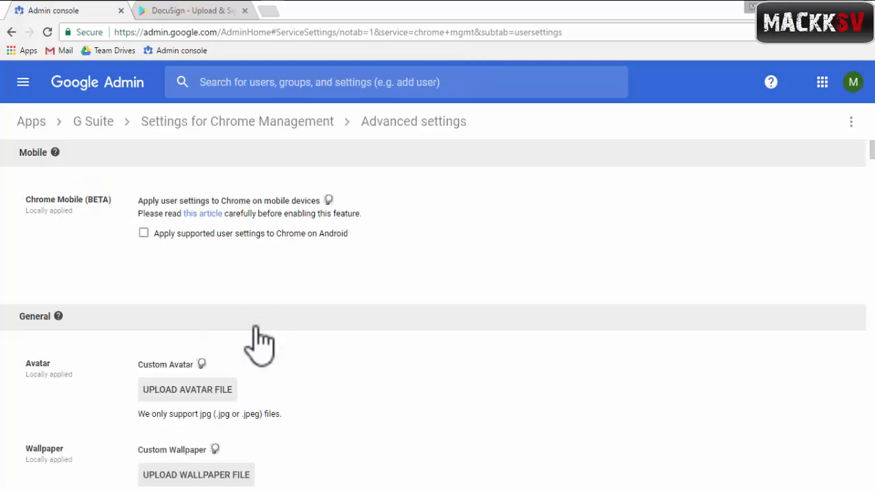
Step: Find the Android applications section on the page, set Access to Android applications to Allow, and save
{"action": "key", "text": "ctrl+f"}
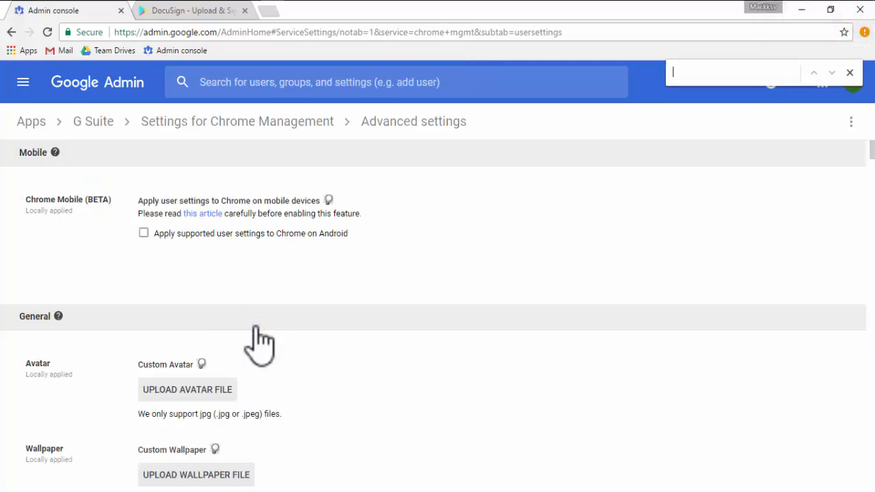
{"action": "type", "text": "androi"}
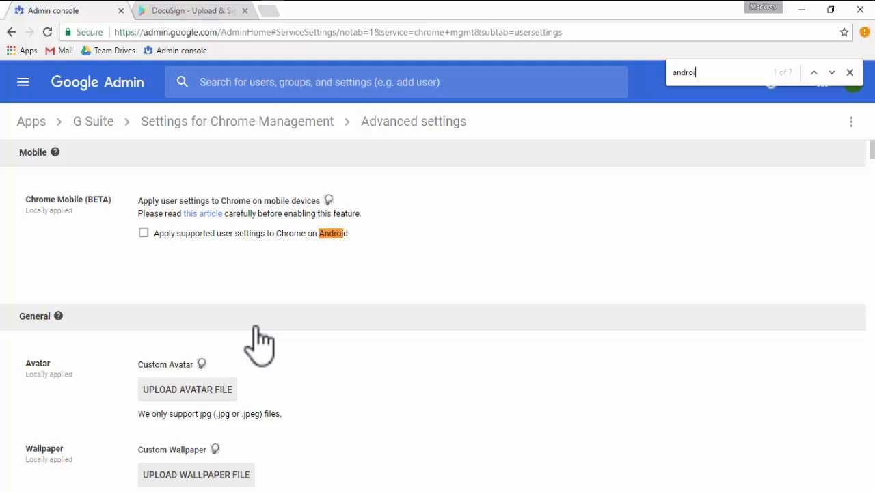
{"action": "key", "text": "Return"}
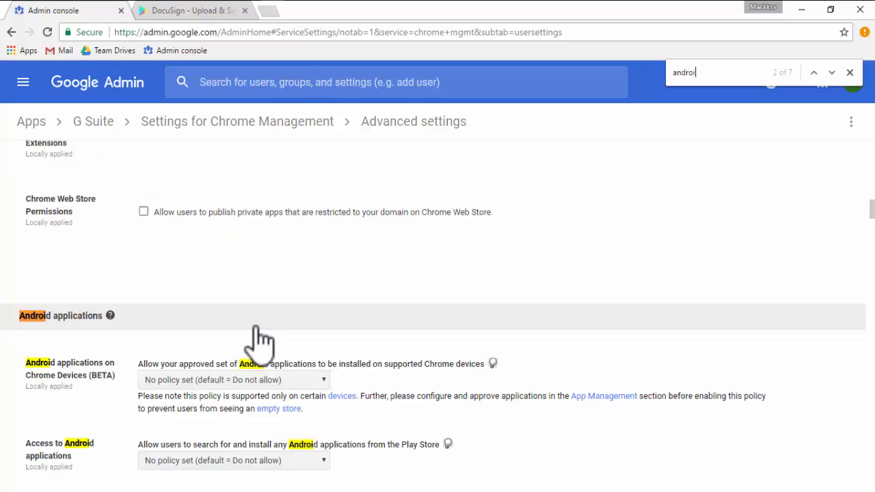
{"action": "scroll", "coordinate": [262, 340], "scroll_direction": "down", "scroll_amount": 3}
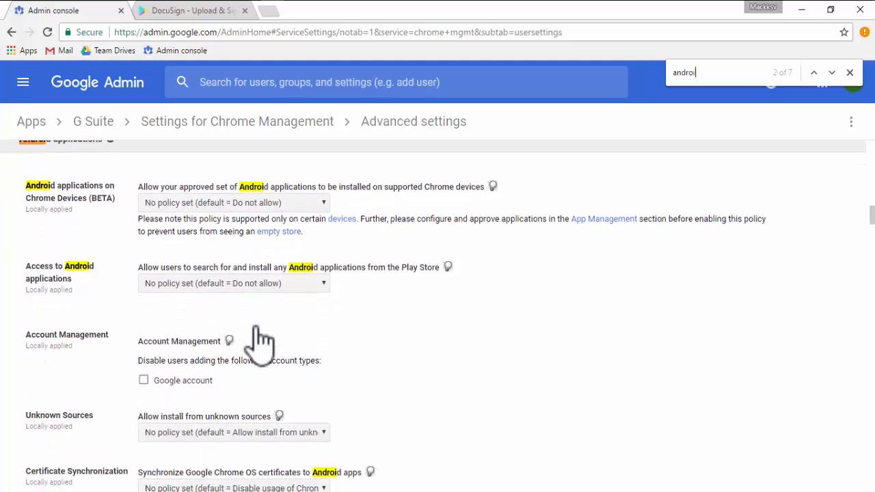
{"action": "left_click", "coordinate": [291, 283]}
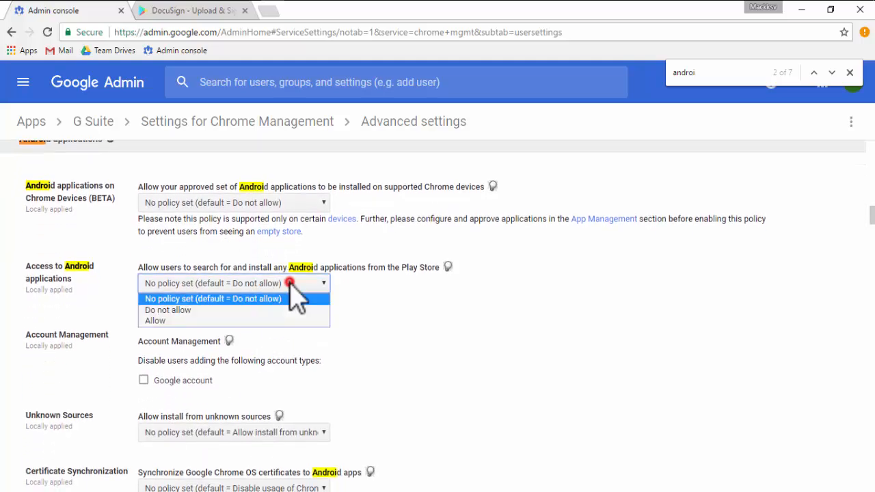
{"action": "left_click", "coordinate": [256, 321]}
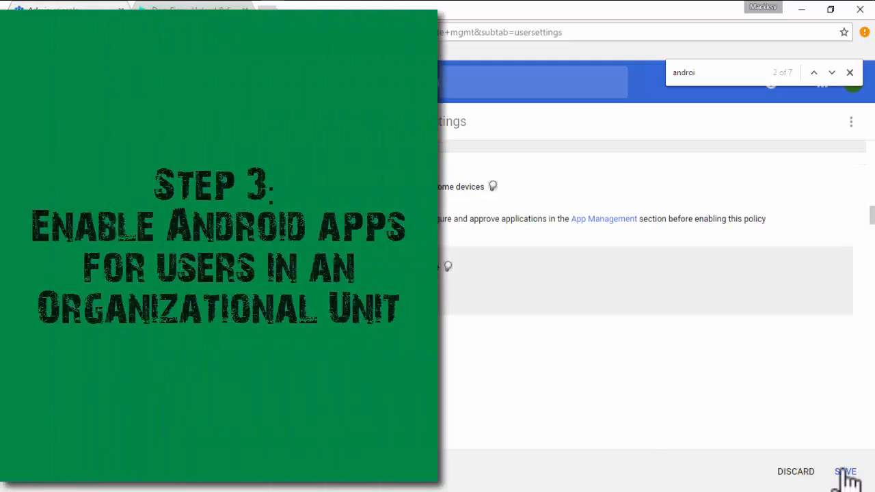
{"action": "left_click", "coordinate": [846, 473]}
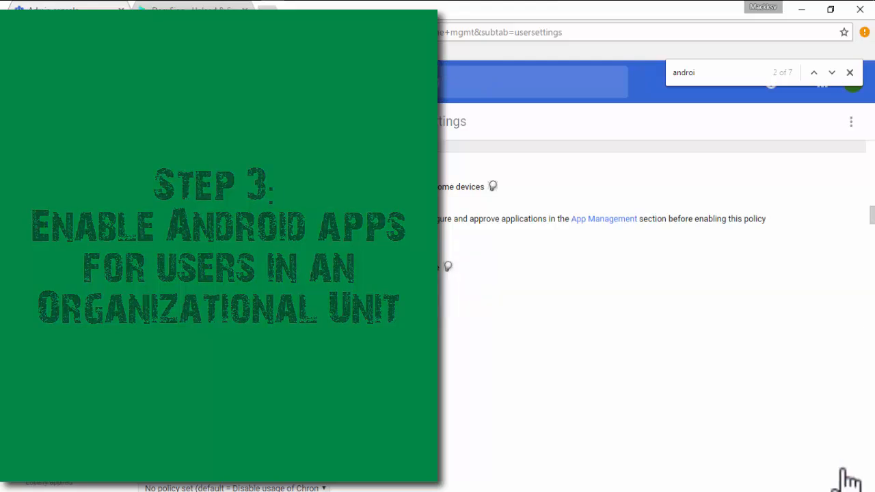
Step: Close the page search, return to the Admin console home, and reopen the Chrome management user settings through Device management
{"action": "left_click", "coordinate": [850, 72]}
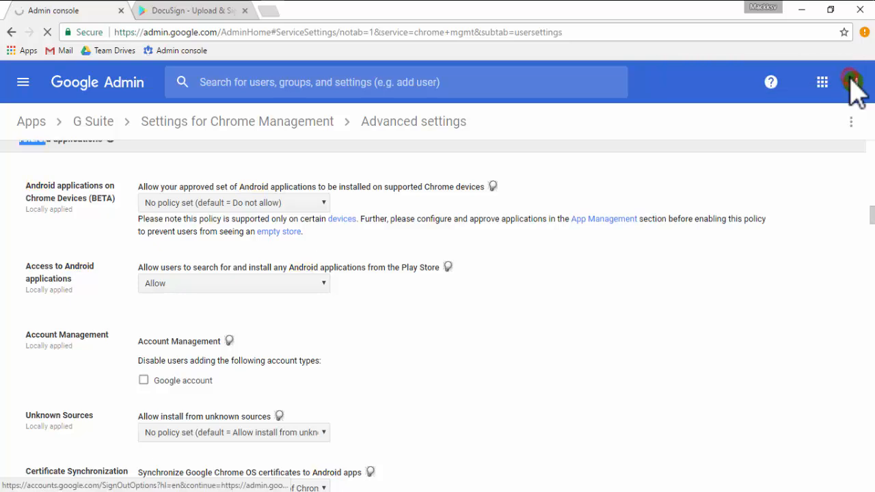
{"action": "left_click", "coordinate": [115, 87]}
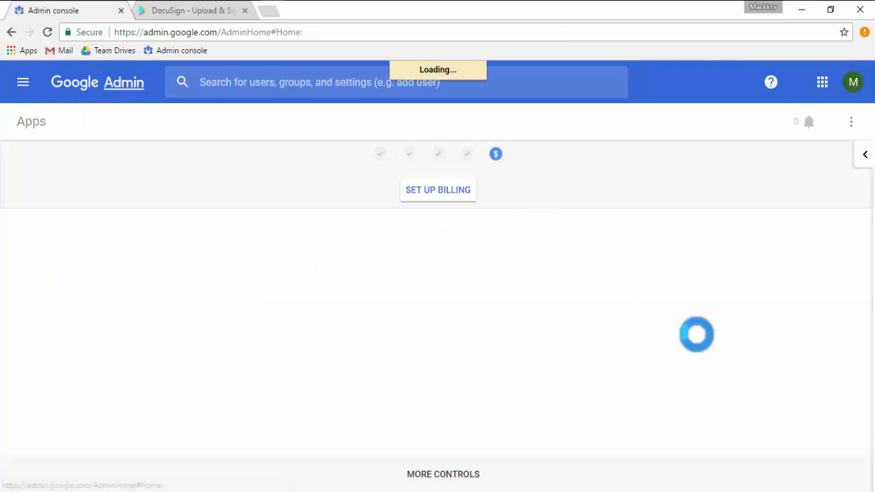
{"action": "left_click", "coordinate": [628, 282]}
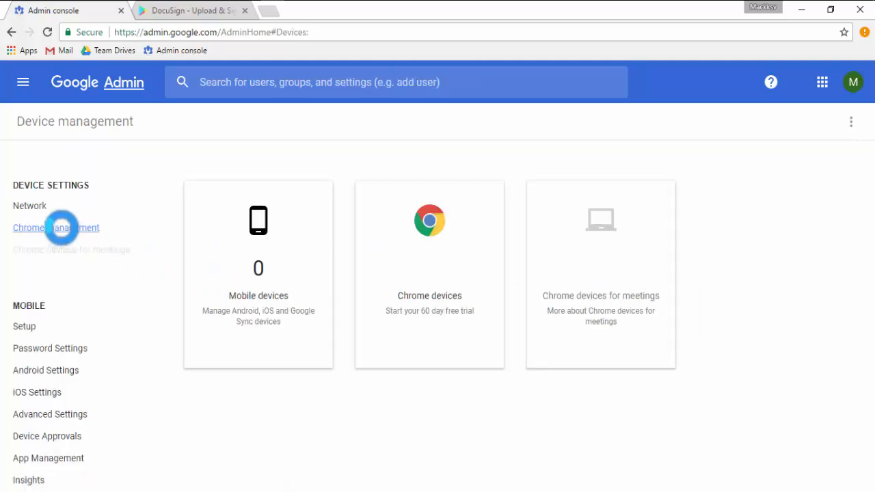
{"action": "left_click", "coordinate": [62, 227]}
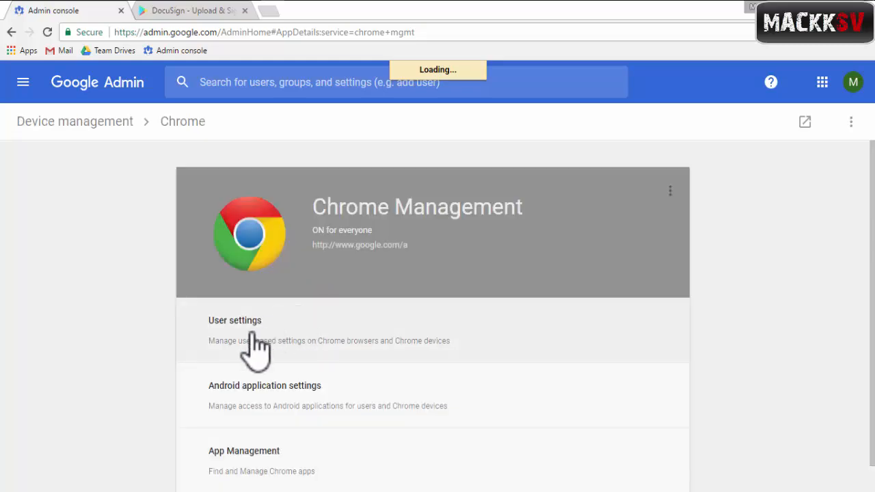
{"action": "left_click", "coordinate": [251, 333]}
{"action": "left_click", "coordinate": [251, 333]}
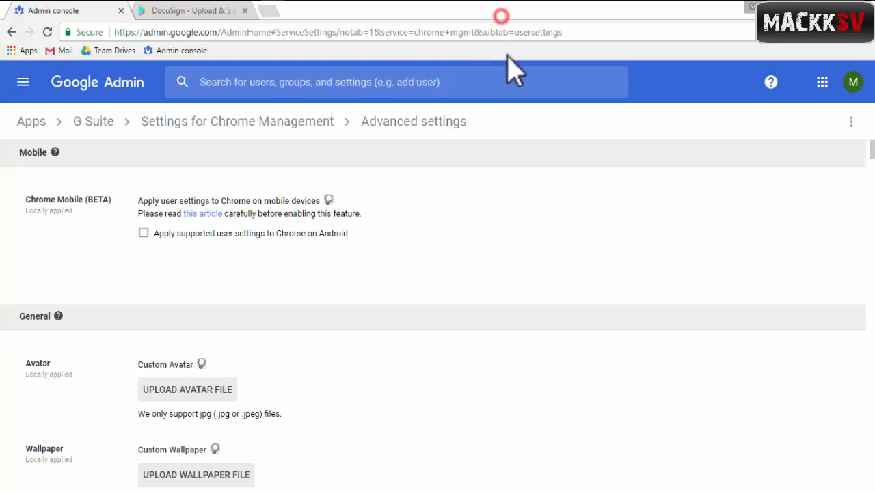
Step: Search the page for "android", set Android applications on Chrome Devices (BETA) to Allow, and save
{"action": "type", "text": "andr"}
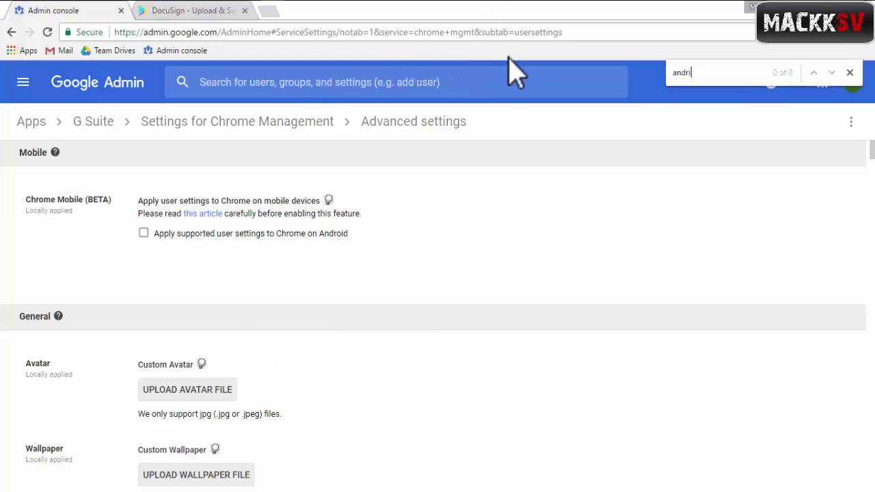
{"action": "type", "text": "oid"}
{"action": "key", "text": "Return"}
{"action": "key", "text": "Return"}
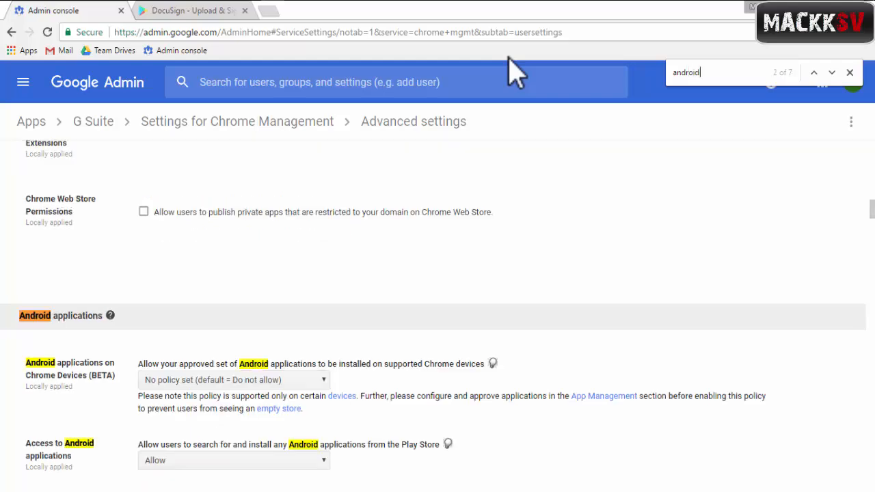
{"action": "scroll", "coordinate": [561, 221], "scroll_direction": "down", "scroll_amount": 2}
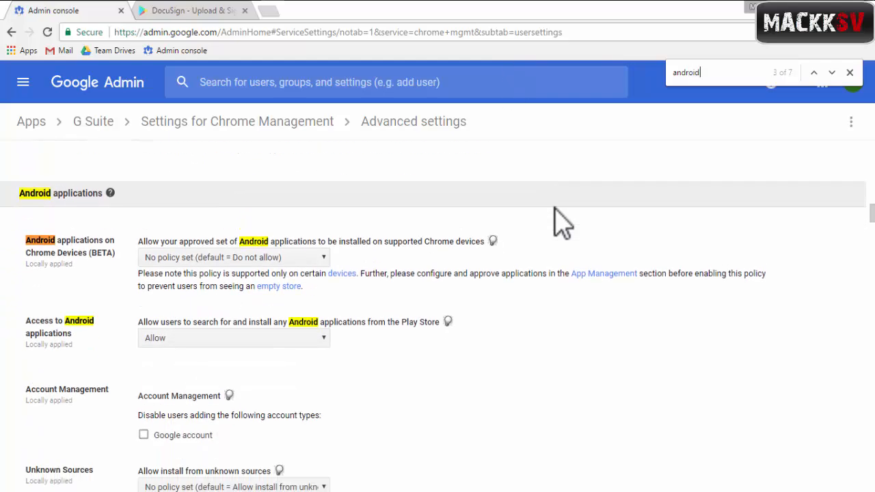
{"action": "left_click", "coordinate": [317, 221]}
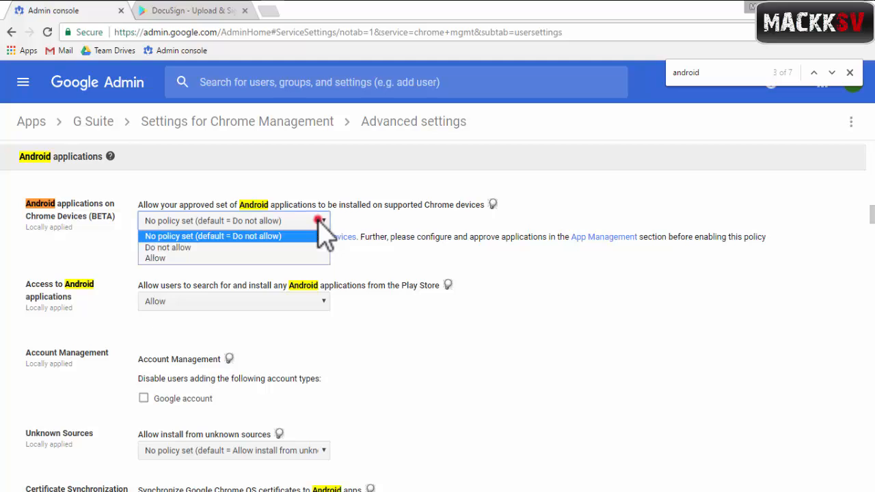
{"action": "left_click", "coordinate": [305, 258]}
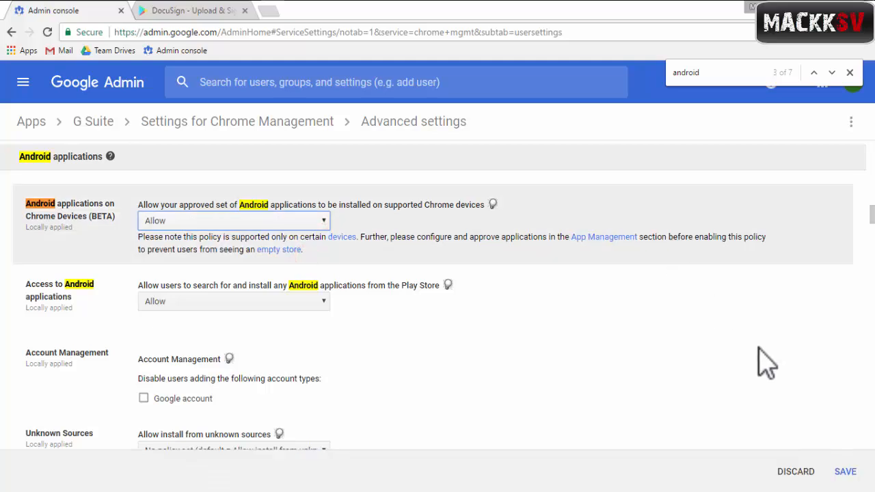
{"action": "left_click", "coordinate": [847, 473]}
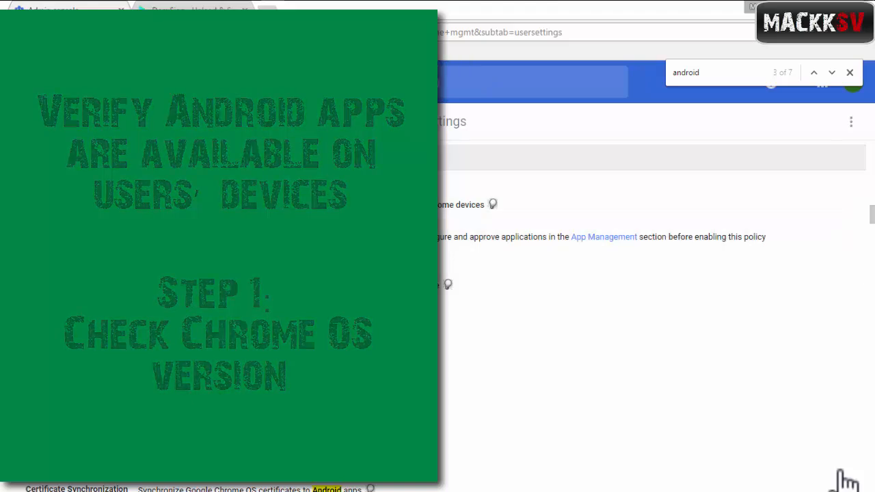
Step: Return to the Admin console home and dismiss the page search
{"action": "left_click", "coordinate": [130, 86]}
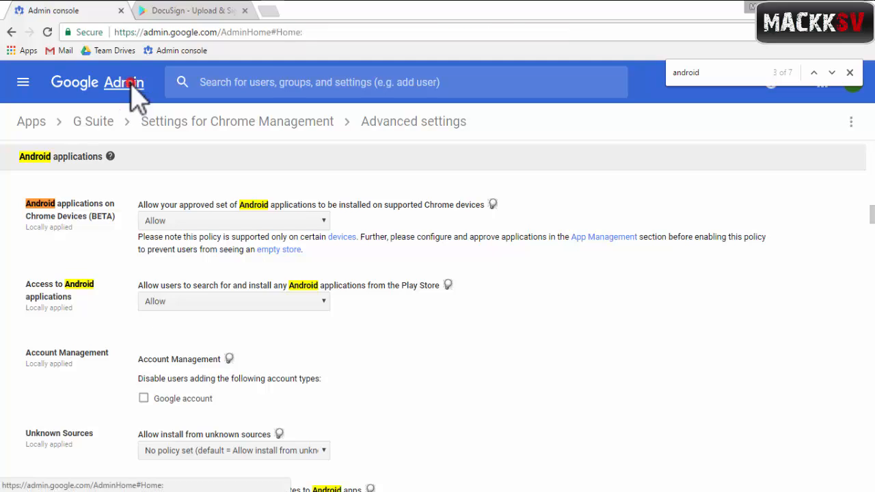
{"action": "left_click", "coordinate": [850, 72]}
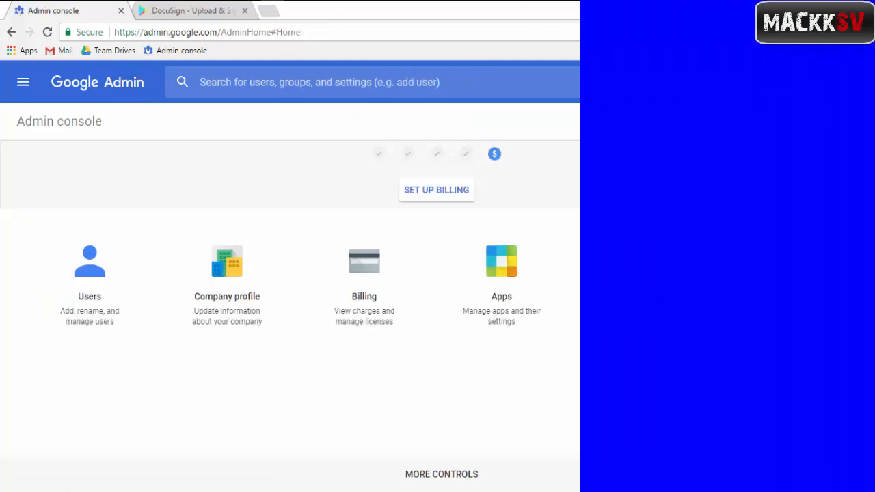